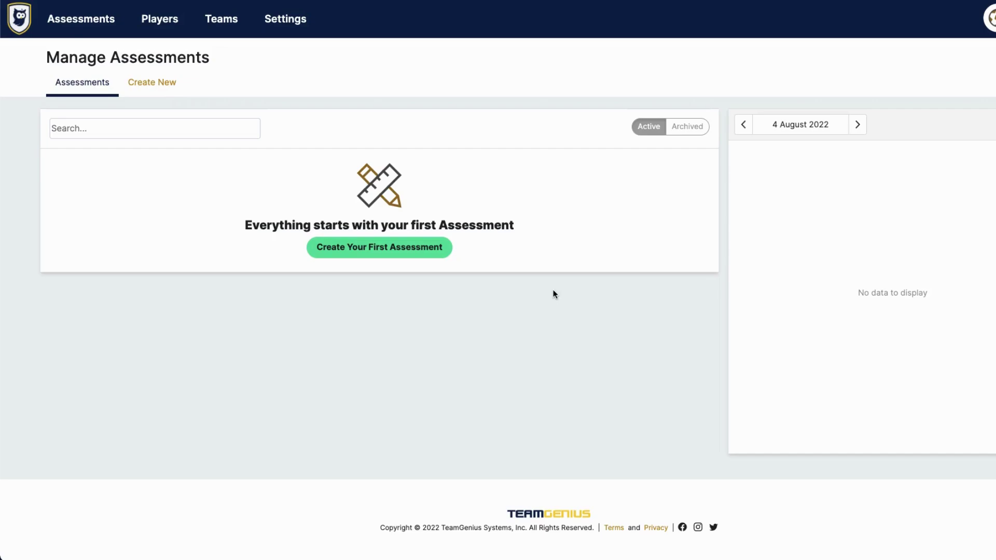
# Start a new assessment and preview the Soccer Tryout | 4 Pillars template's Technical, Tactical, Physical and Mental forms
pyautogui.click(553, 290)
pyautogui.click(269, 303)
pyautogui.click(147, 89)
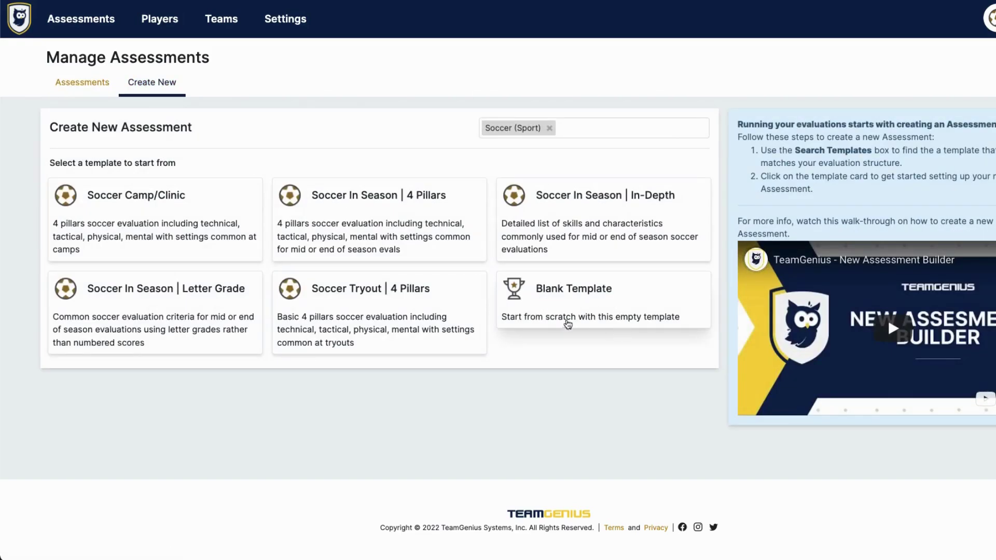
pyautogui.click(358, 305)
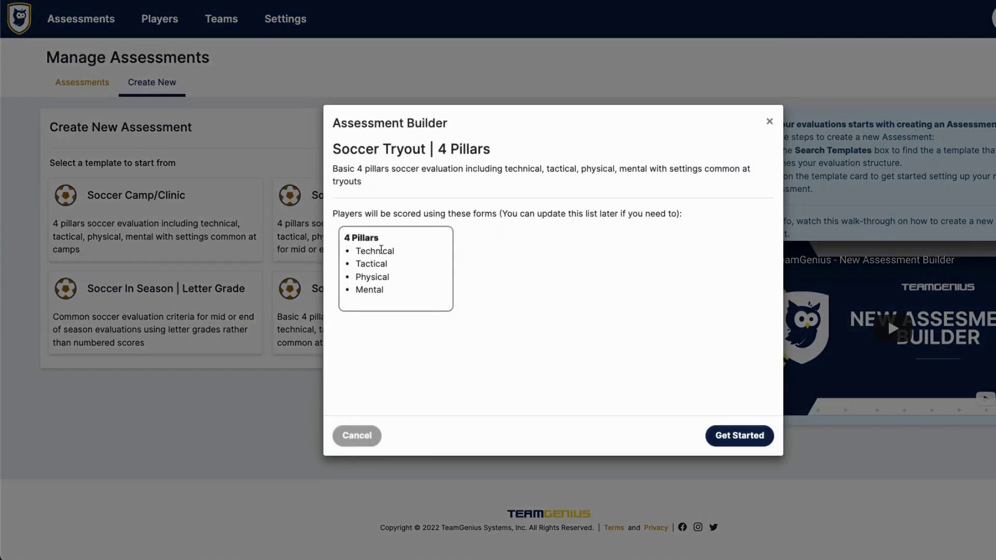
pyautogui.moveTo(385, 294); pyautogui.dragTo(353, 255)
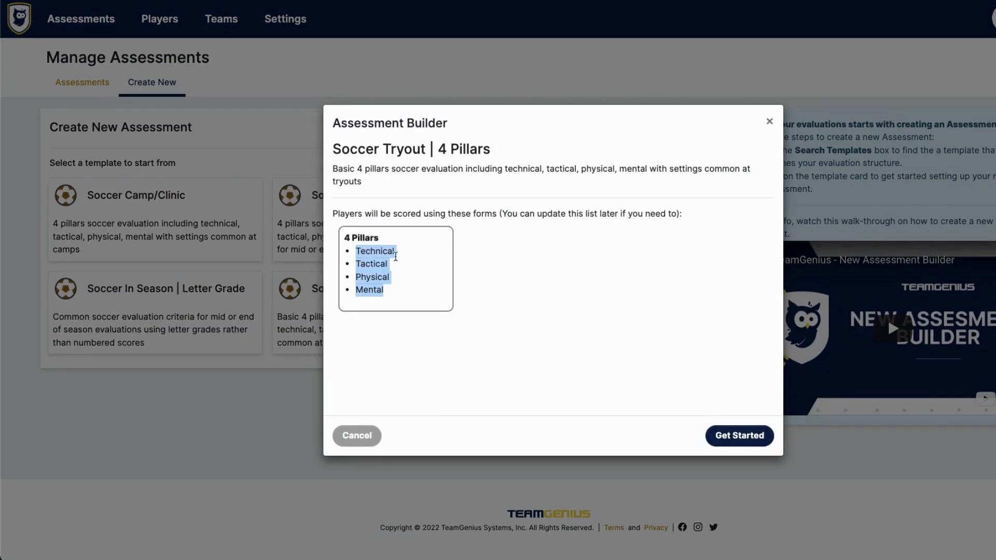
pyautogui.click(463, 268)
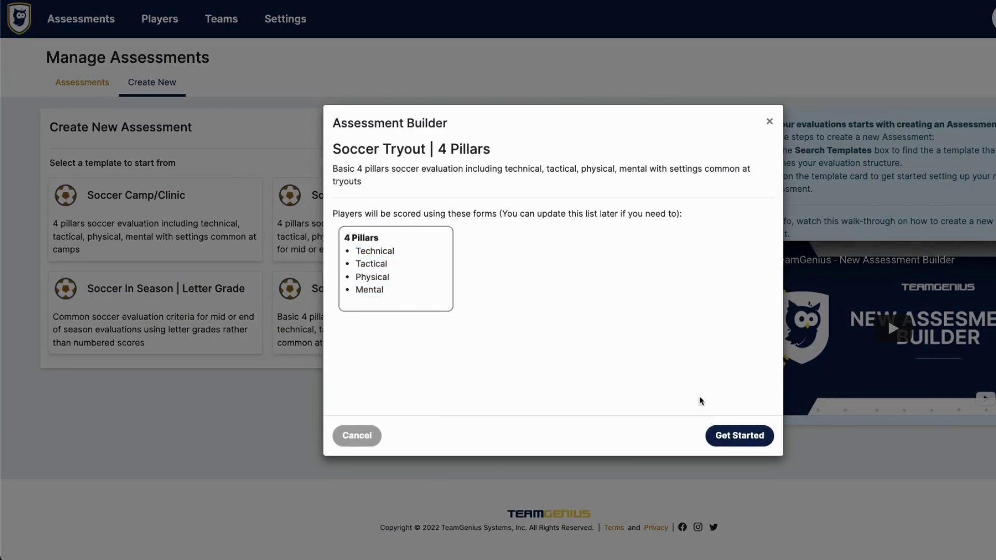
# Begin from the template and name the assessment '2022 Summer Tryout'
pyautogui.click(729, 435)
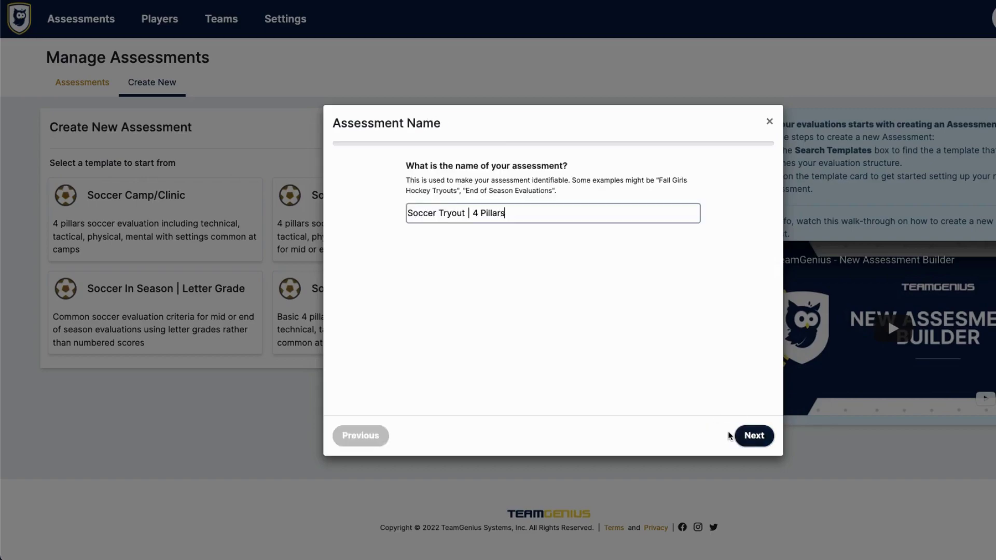
pyautogui.tripleClick(529, 218)
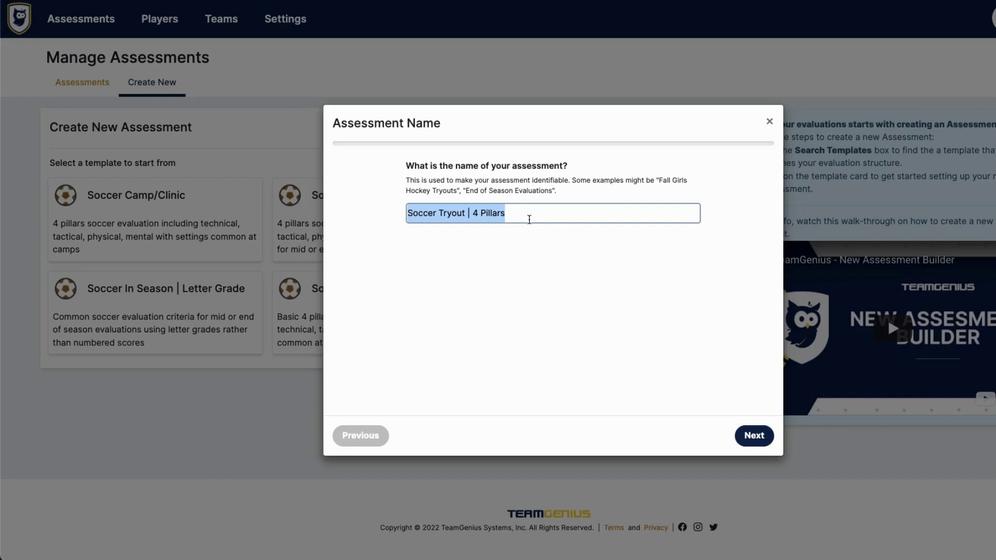
pyautogui.write('S')
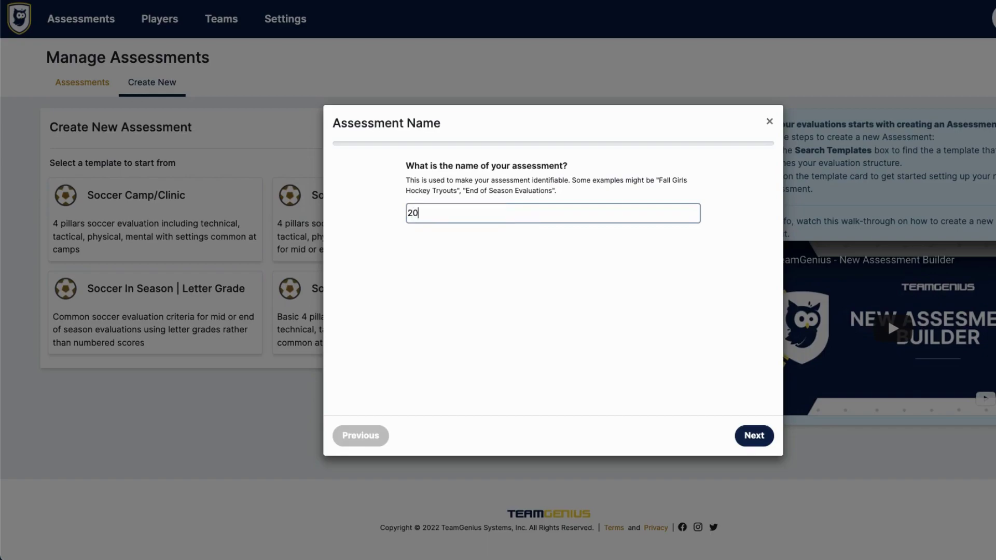
pyautogui.write('ummer Tryout')
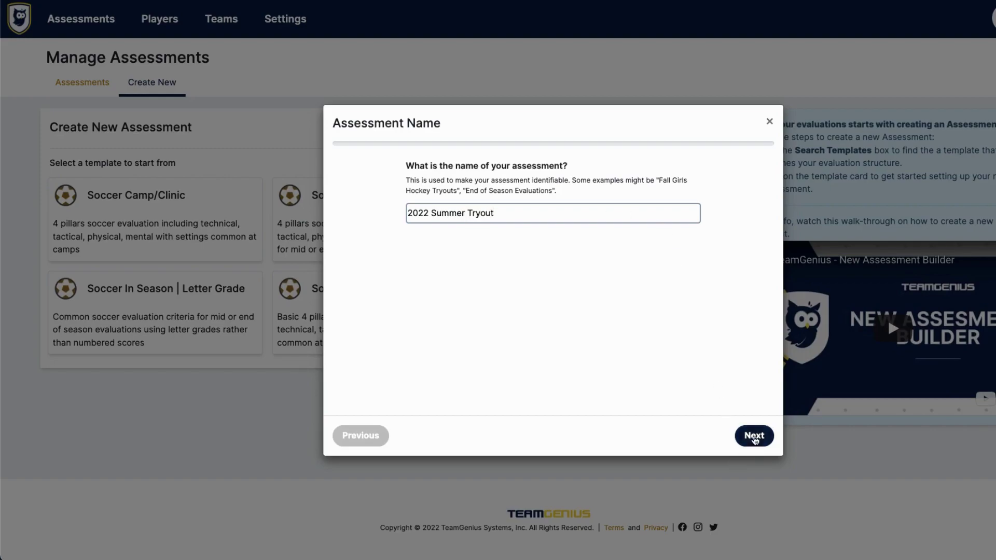
pyautogui.click(749, 432)
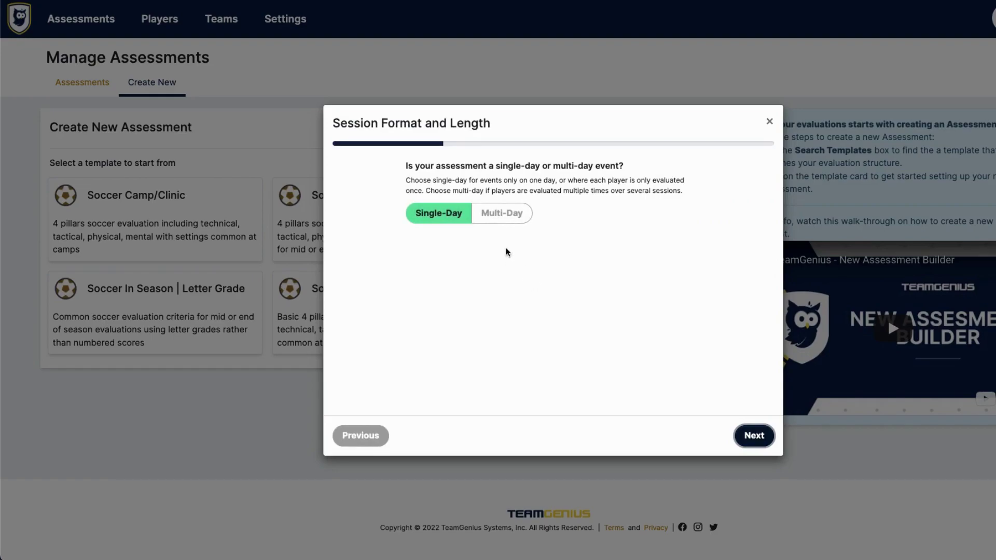
# Make it a Multi-Day event lasting 3 days and keep profile image capture on
pyautogui.click(499, 215)
pyautogui.click(466, 285)
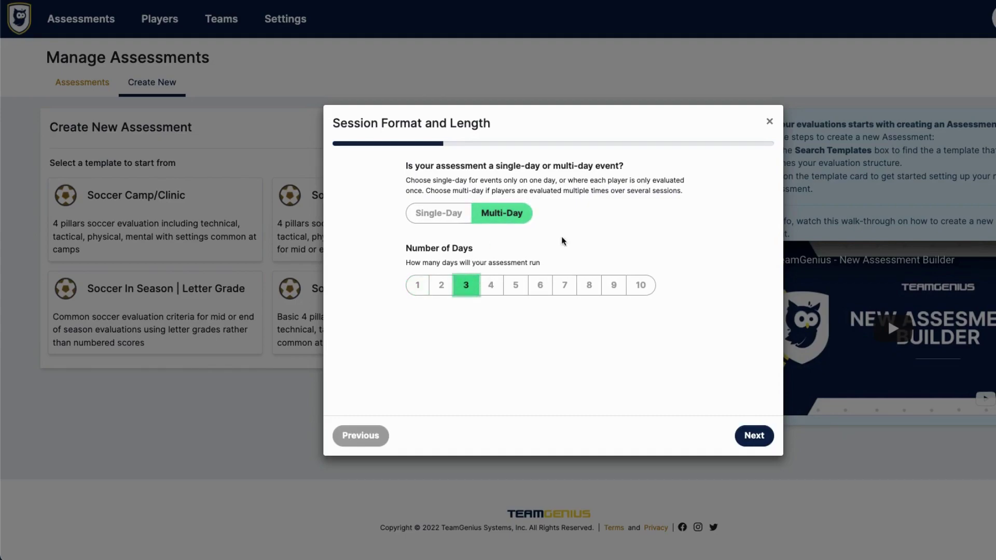
pyautogui.moveTo(683, 191); pyautogui.dragTo(407, 182)
pyautogui.click(566, 213)
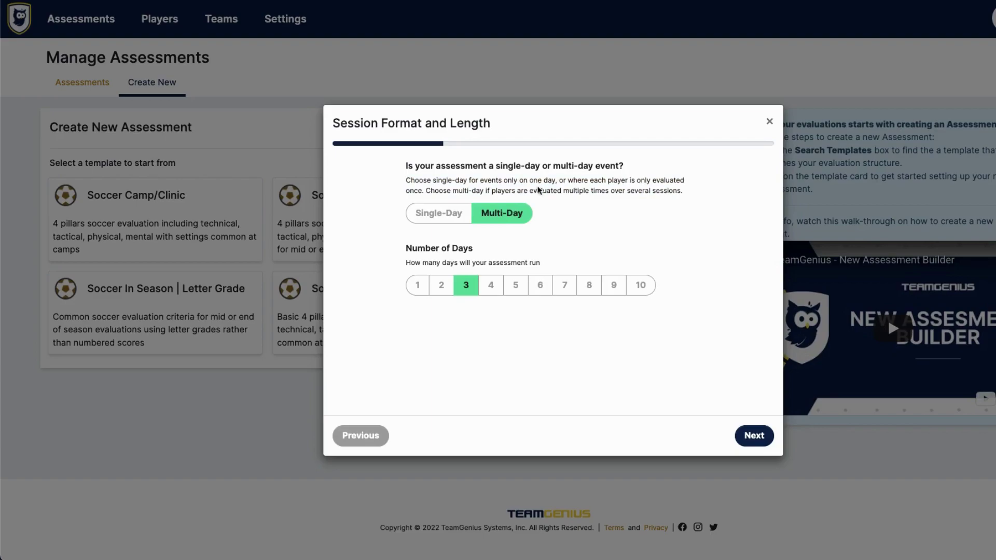
pyautogui.click(763, 430)
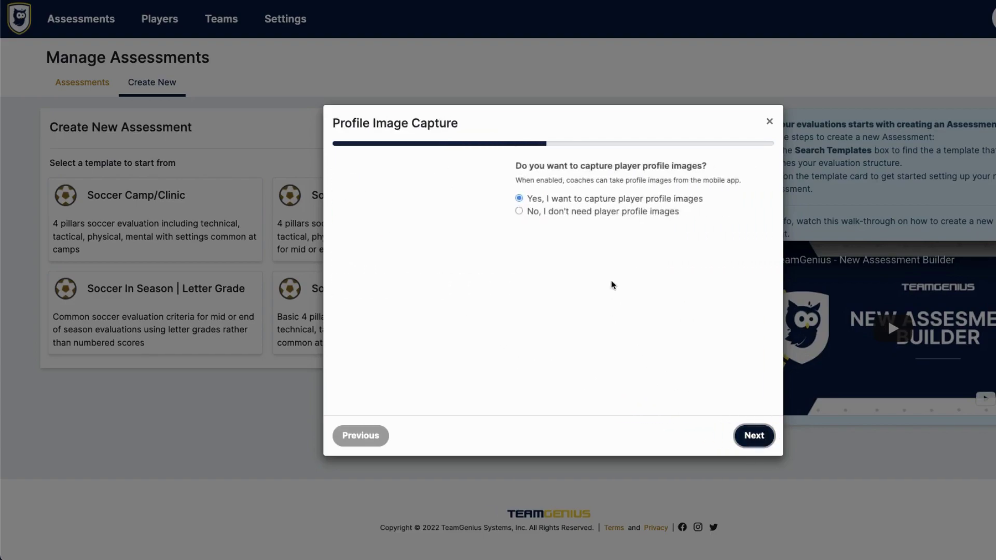
pyautogui.click(753, 434)
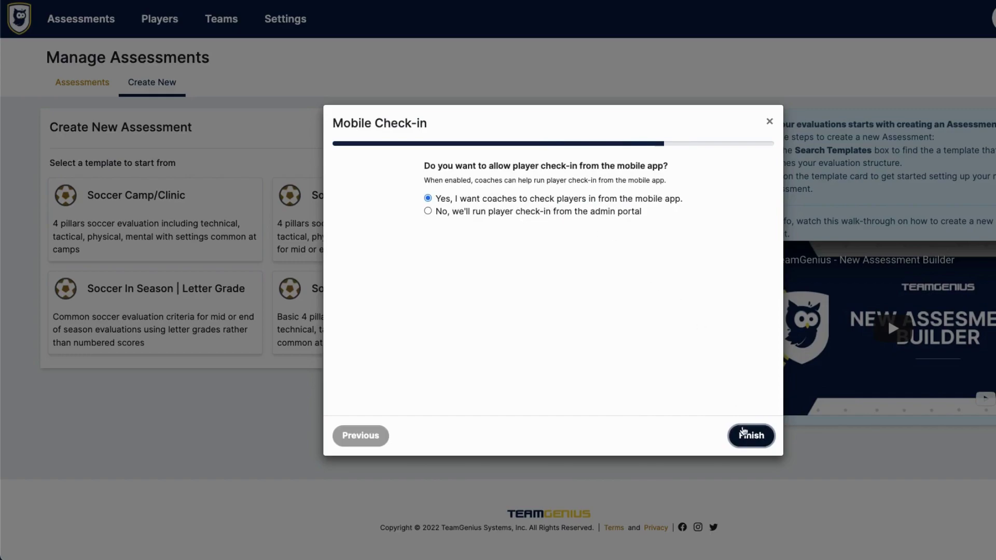
# Finish the assessment and go to Setup > Scoring Forms to see the 4 Pillars form
pyautogui.click(742, 434)
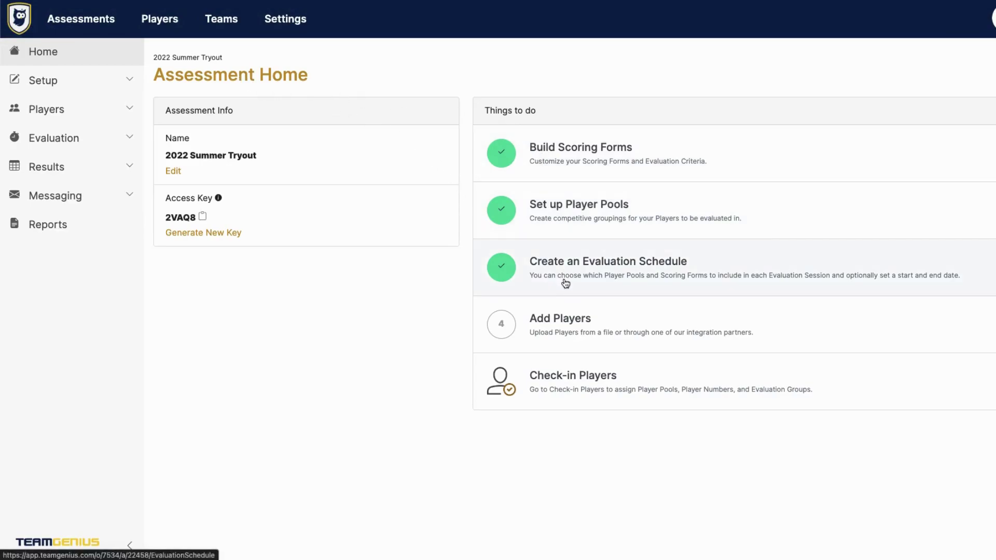
pyautogui.click(81, 88)
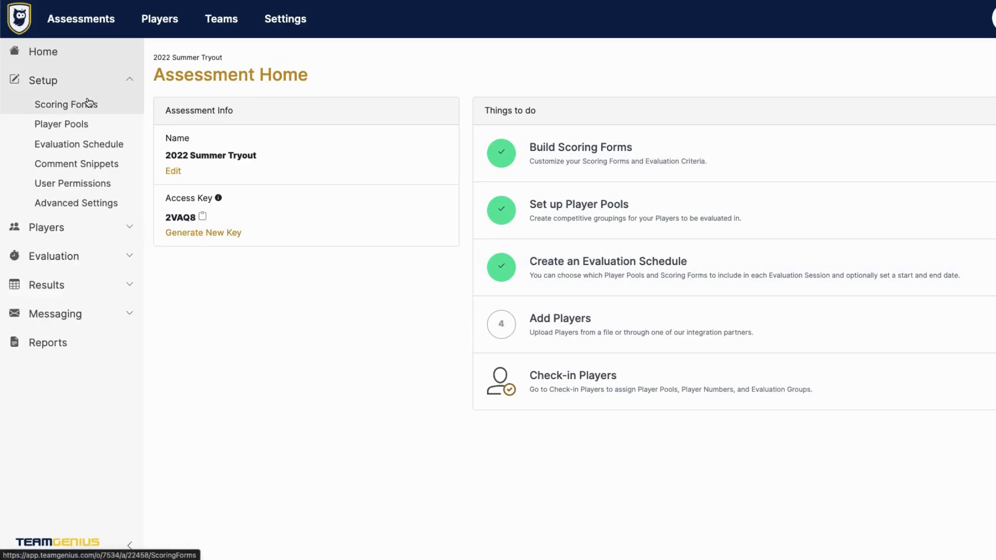
pyautogui.click(89, 102)
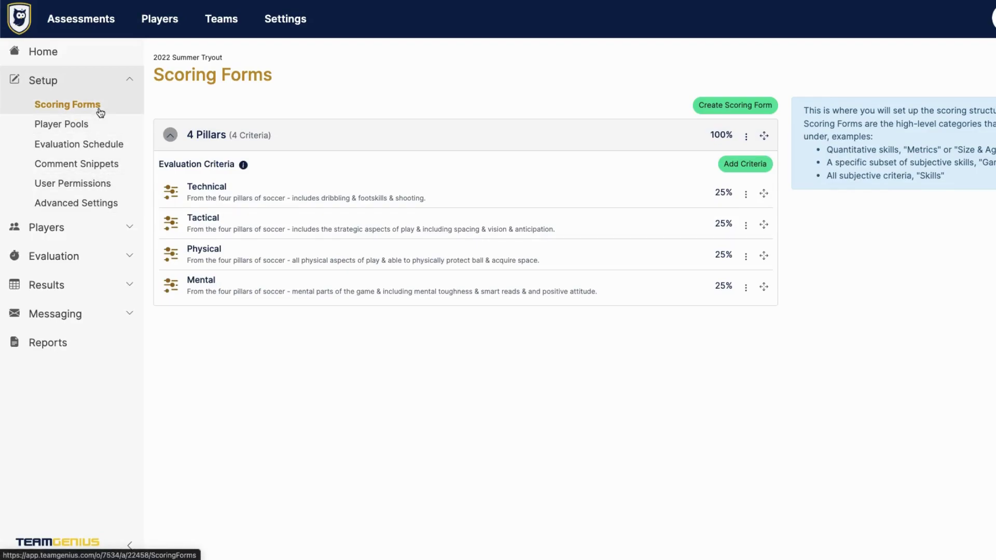
# Open the 4 Pillars form for editing and set its Type to Quantitative instead of Subjective
pyautogui.click(209, 134)
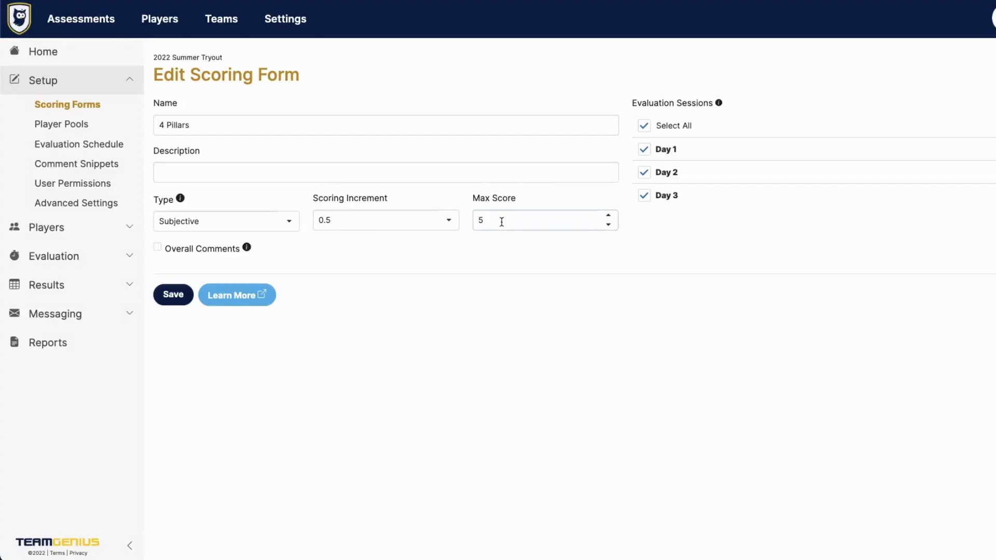
pyautogui.click(396, 223)
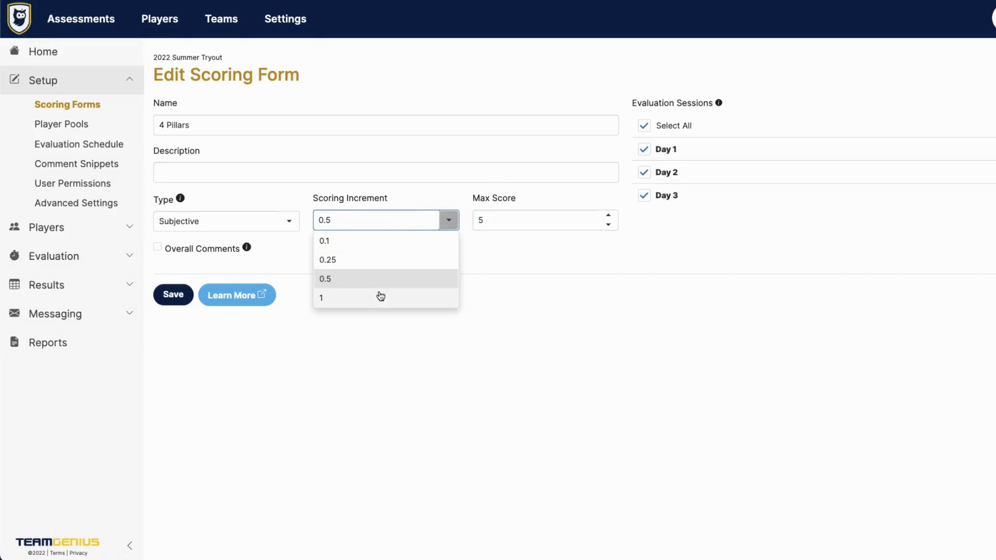
pyautogui.click(481, 254)
pyautogui.tripleClick(231, 69)
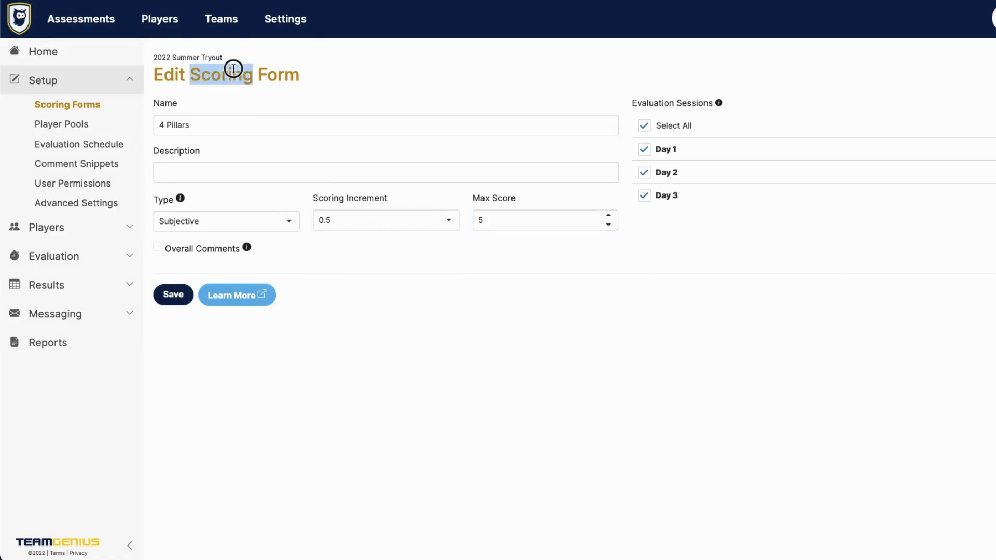
pyautogui.click(343, 68)
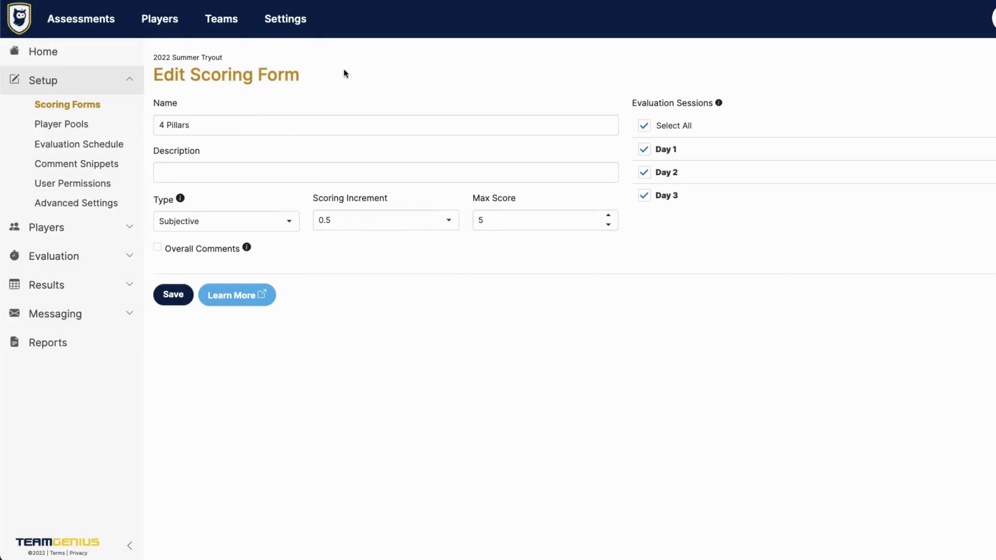
pyautogui.click(292, 219)
pyautogui.click(283, 239)
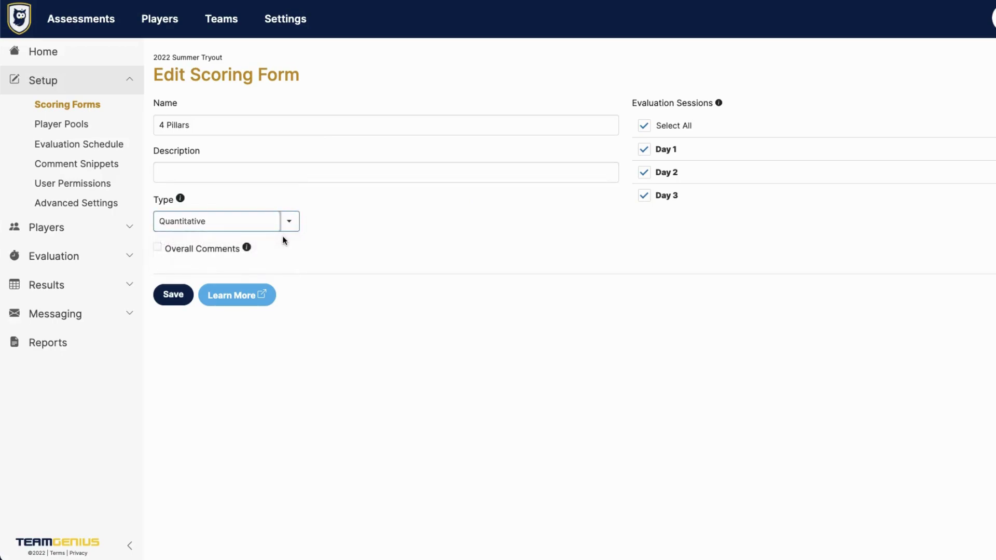
pyautogui.click(289, 222)
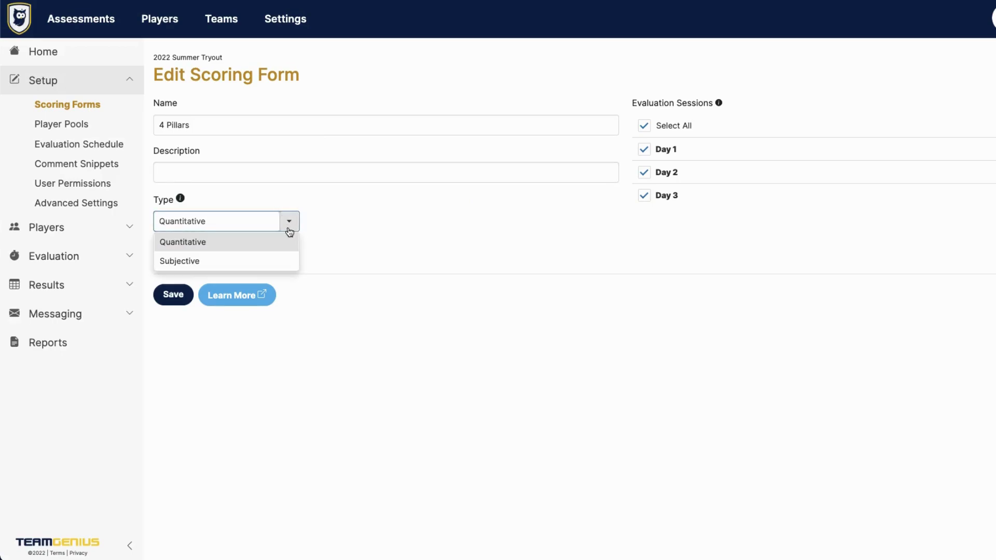
pyautogui.click(291, 242)
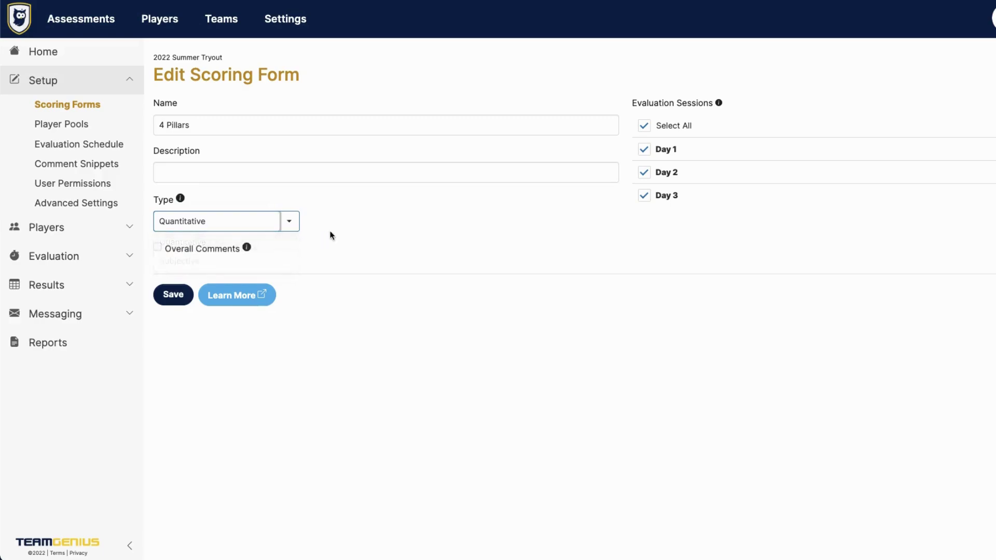
# Back on Scoring Forms, open Technical and try a Drop Down List input with three choices
pyautogui.click(124, 111)
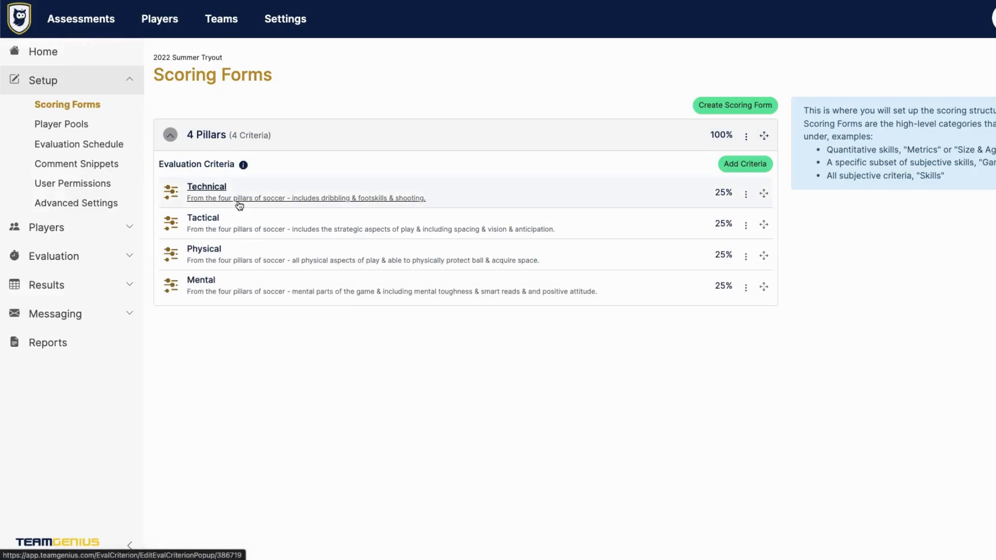
pyautogui.click(212, 191)
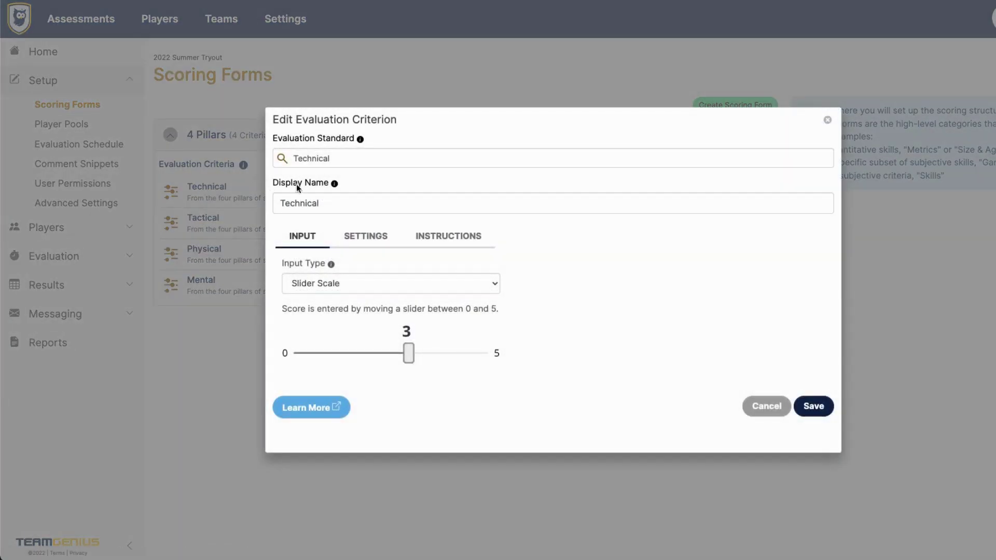
pyautogui.click(327, 213)
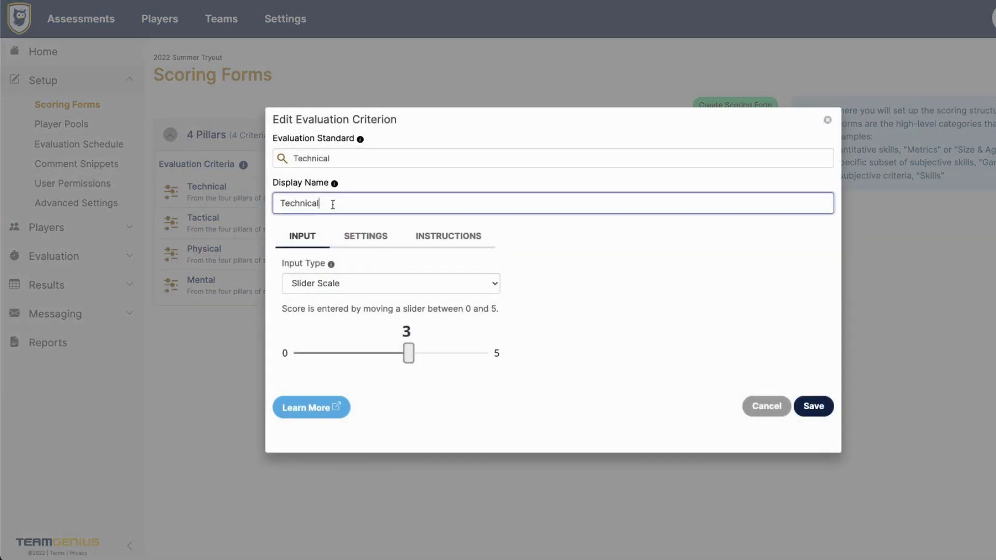
pyautogui.click(394, 262)
pyautogui.click(386, 282)
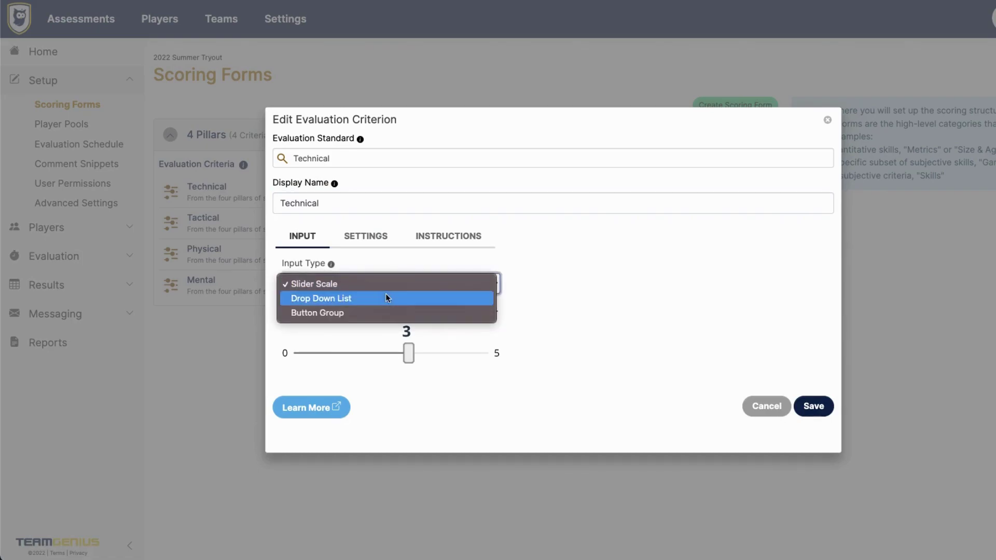
pyautogui.click(384, 293)
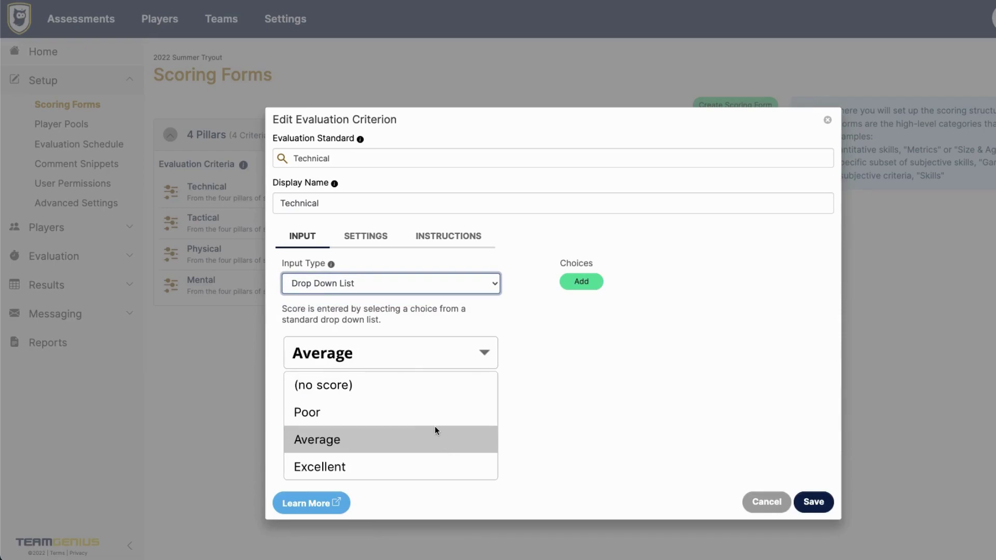
pyautogui.click(577, 284)
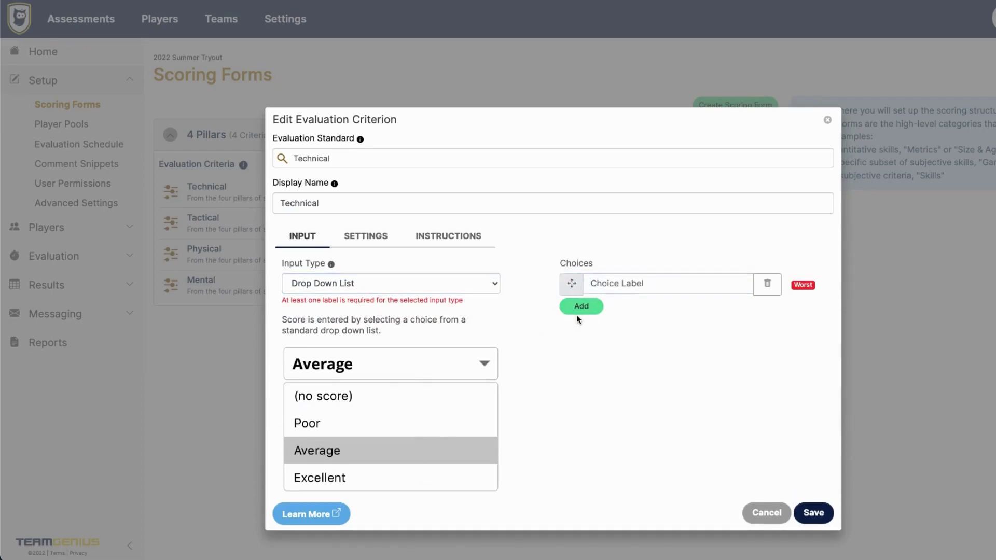
pyautogui.click(578, 310)
pyautogui.click(578, 338)
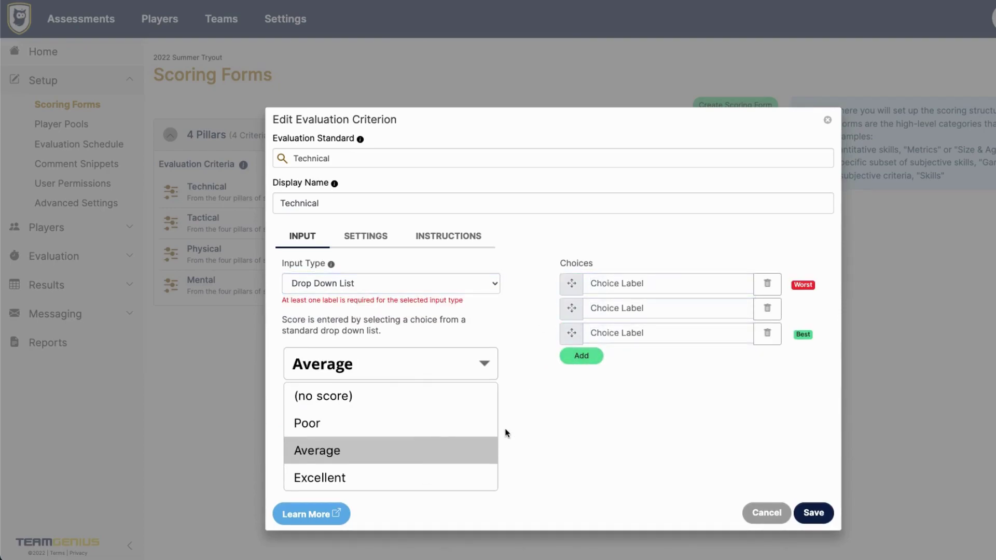
# Try Button Group, revert Technical to Slider Scale, view its instructions, and close without saving
pyautogui.click(376, 284)
pyautogui.click(370, 297)
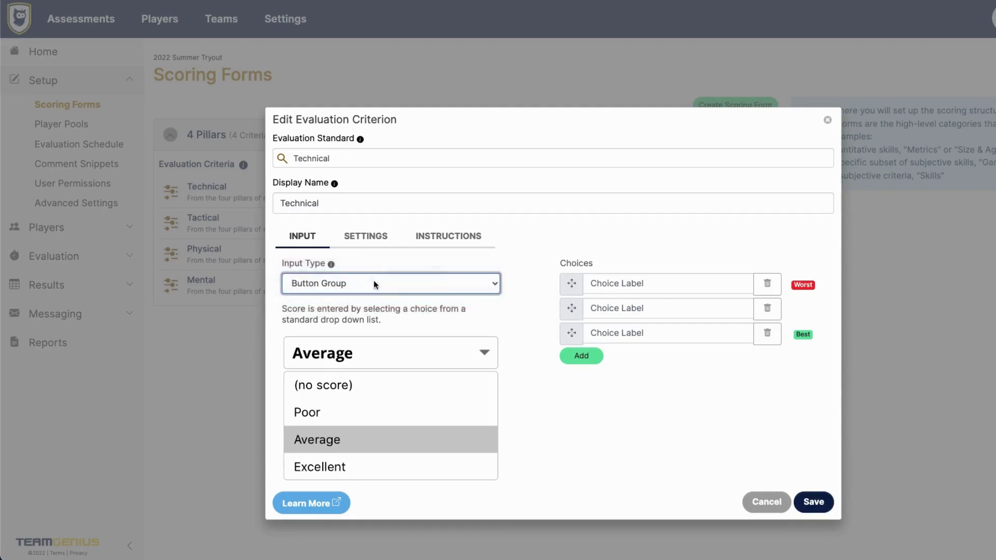
pyautogui.click(374, 280)
pyautogui.click(376, 256)
pyautogui.click(440, 240)
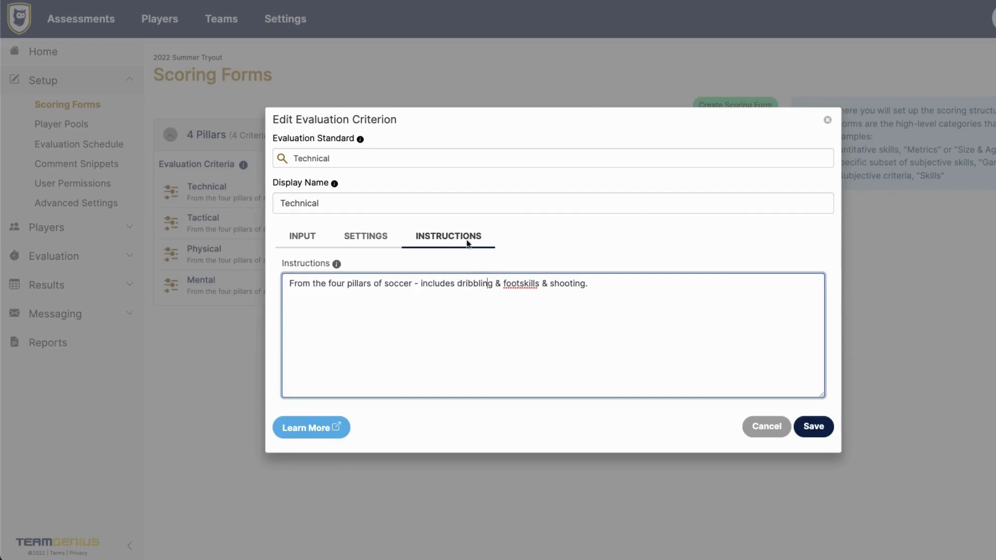
pyautogui.click(827, 121)
pyautogui.click(747, 194)
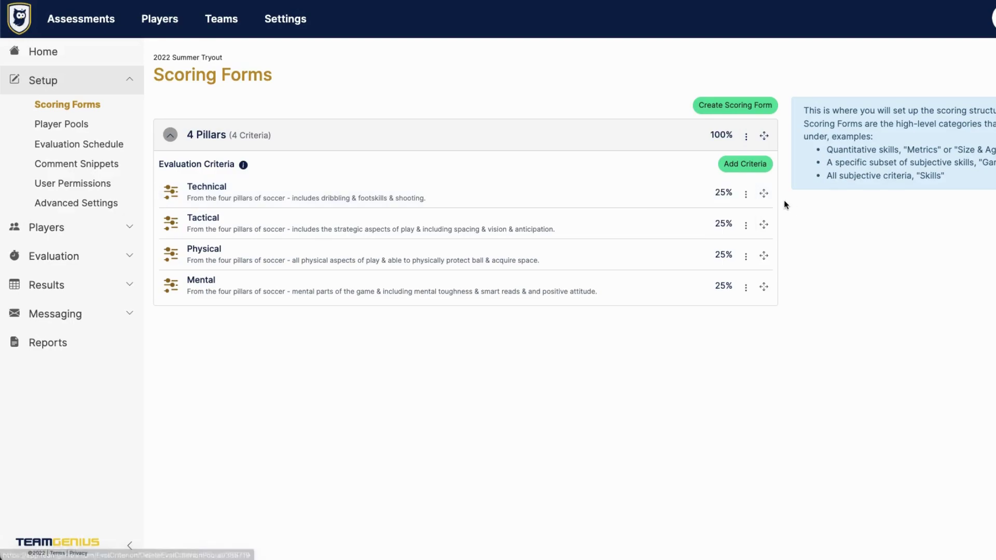
pyautogui.moveTo(764, 195); pyautogui.dragTo(753, 176)
pyautogui.click(745, 164)
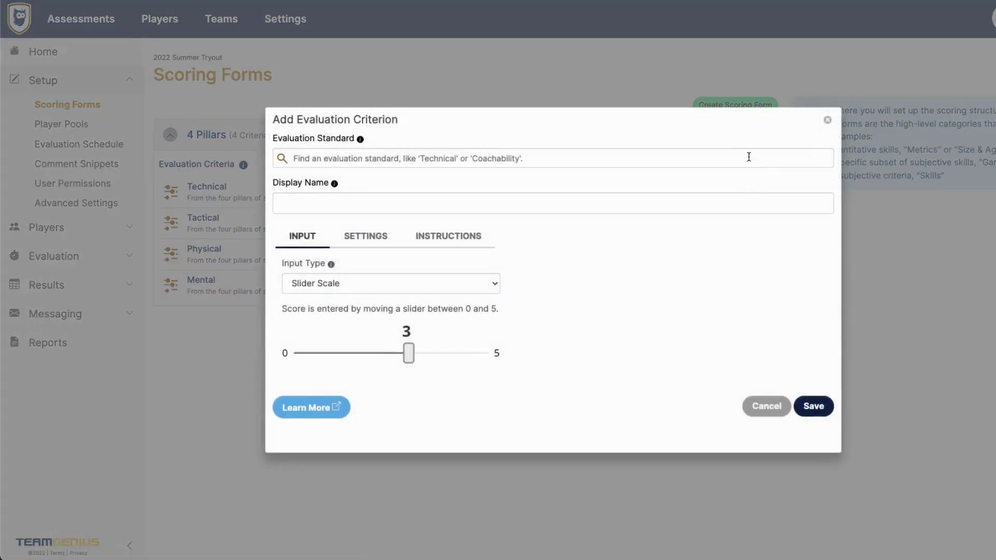
pyautogui.click(827, 119)
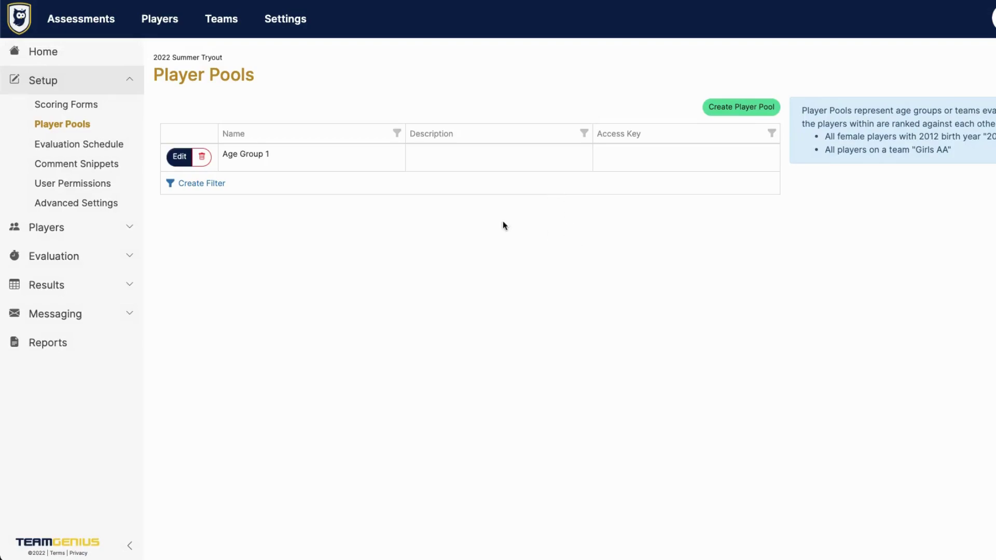
# Open the Age Group 1 player pool for editing and select its name
pyautogui.click(179, 156)
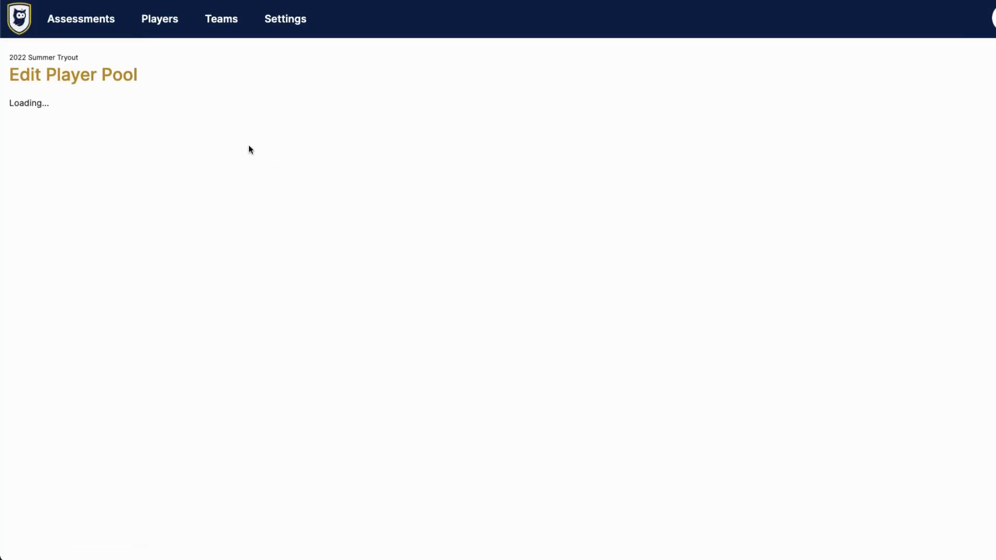
pyautogui.tripleClick(255, 122)
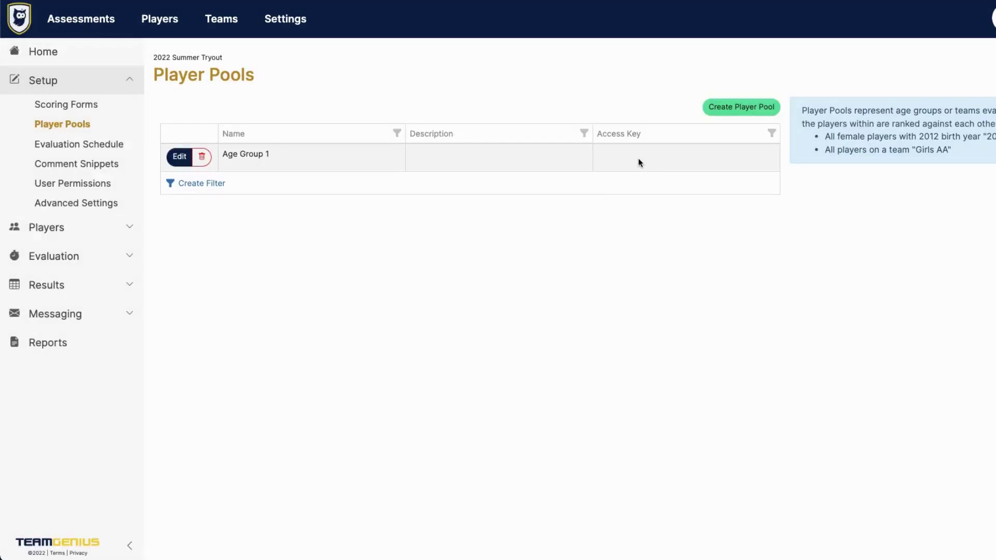
# Go to the Evaluation Schedule showing Day 1, Day 2 and Day 3, briefly expanding the Players section
pyautogui.click(98, 145)
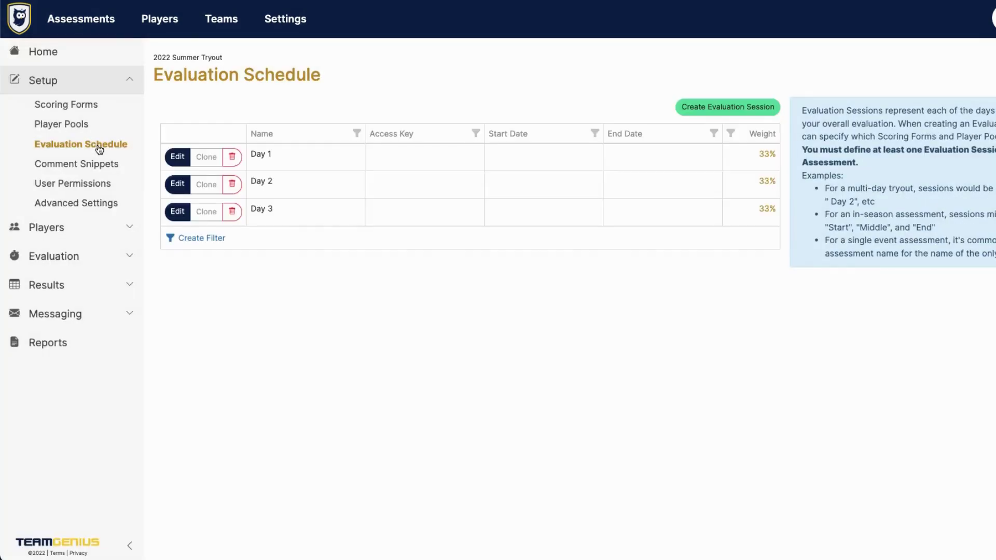
pyautogui.click(89, 227)
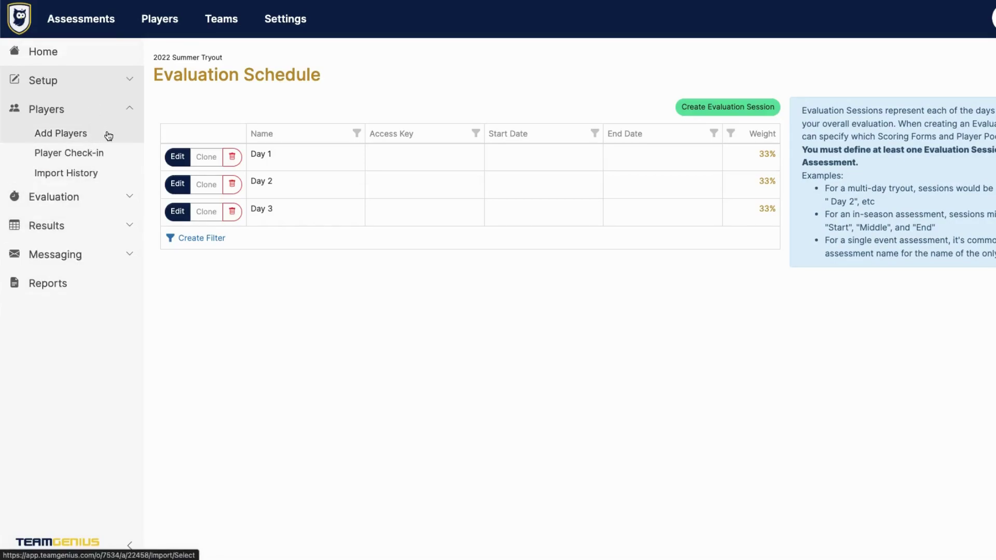
pyautogui.click(102, 86)
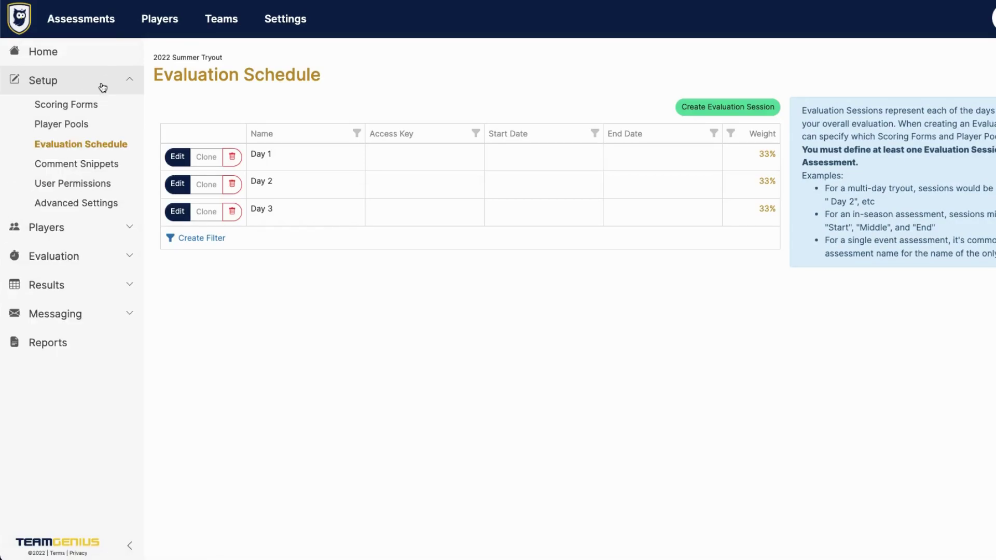
# Review Day 1's 4 Pillars form and Age Group 1 pool, opening and closing the date pickers unchanged
pyautogui.click(174, 157)
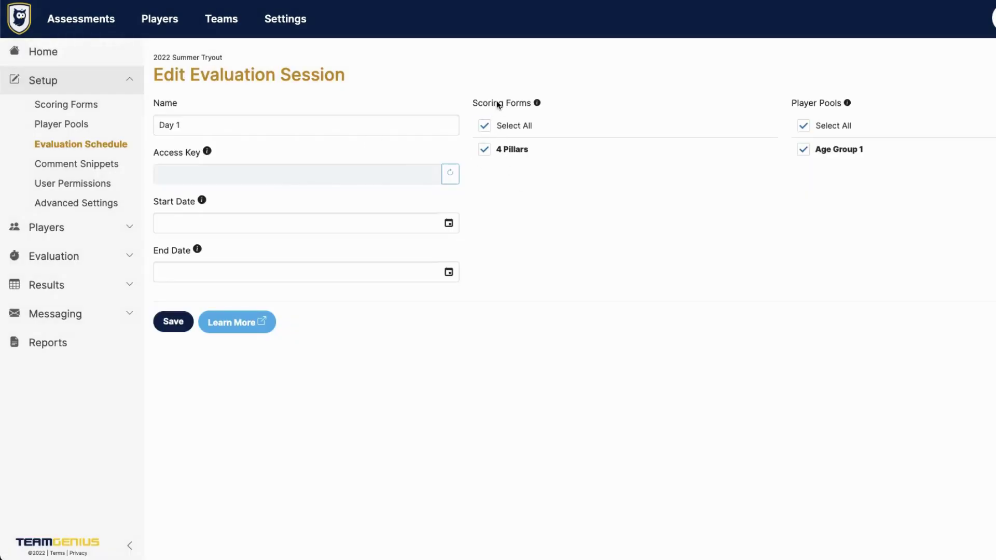
pyautogui.tripleClick(497, 103)
pyautogui.click(512, 84)
pyautogui.tripleClick(802, 104)
pyautogui.click(801, 92)
pyautogui.click(453, 227)
pyautogui.click(535, 269)
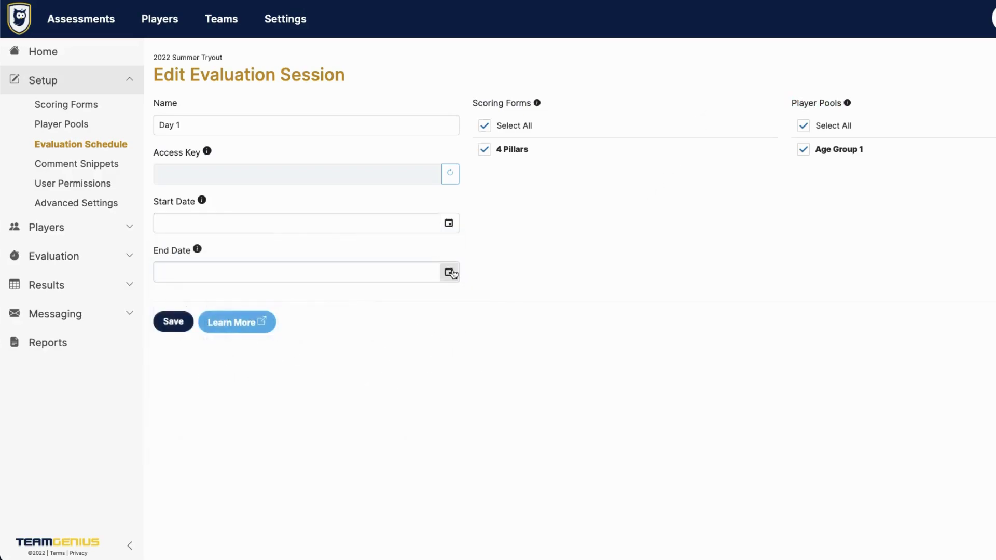
pyautogui.click(449, 273)
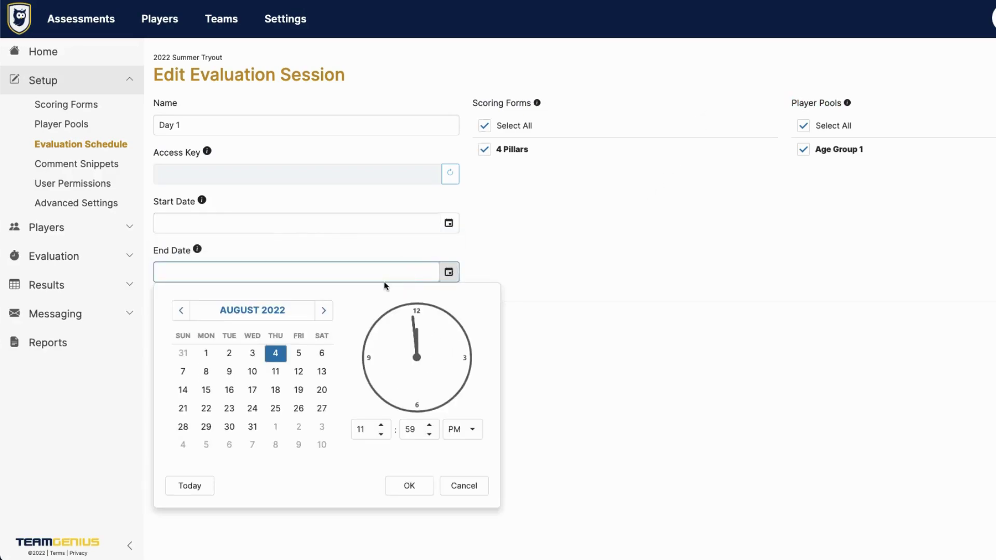
pyautogui.click(495, 268)
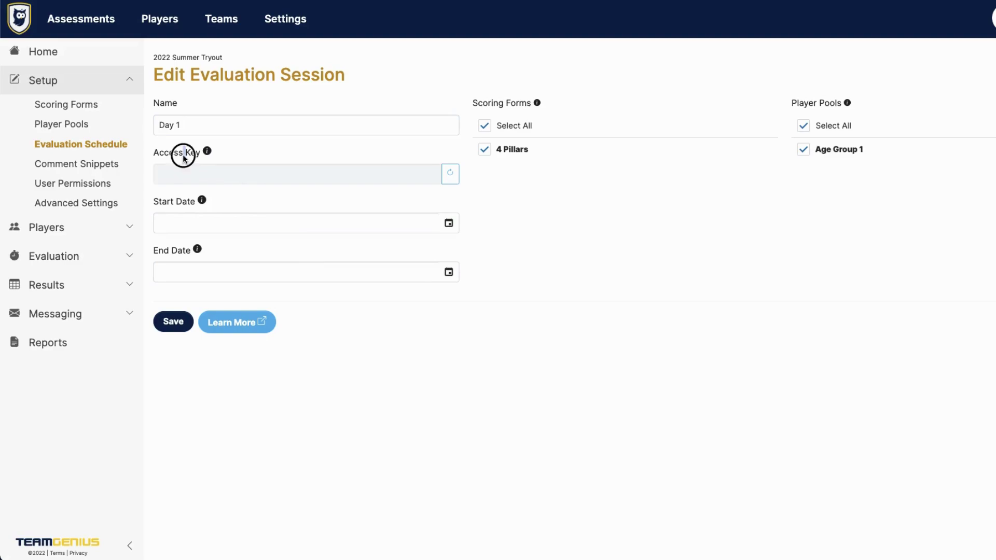
pyautogui.click(233, 152)
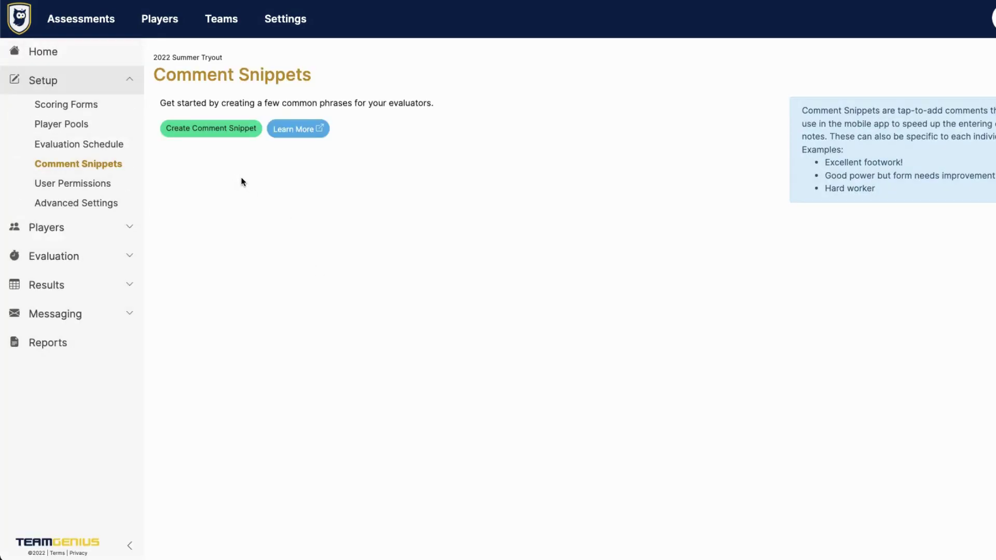
# Add and save a 'Skilled player' comment snippet applied only to 4 Pillars > Technical
pyautogui.click(238, 134)
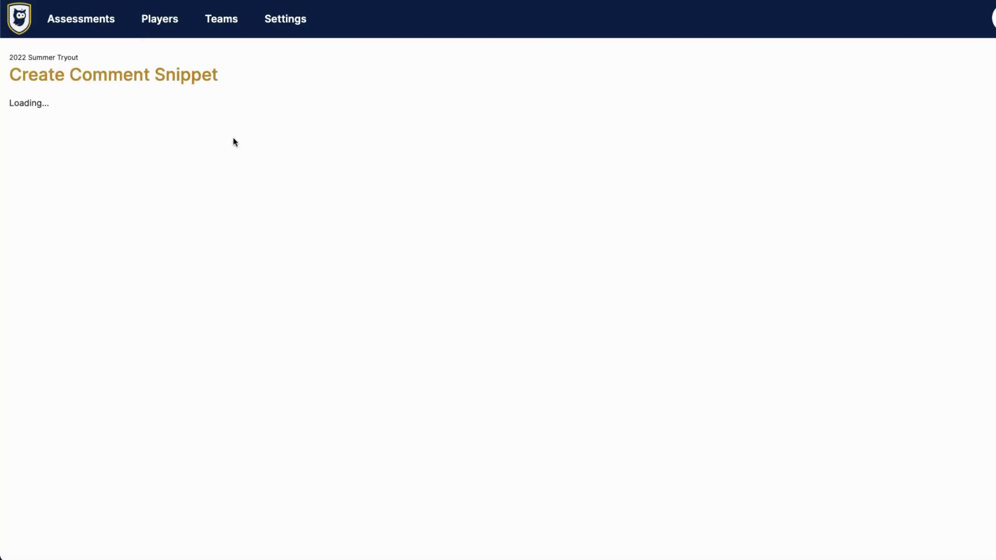
pyautogui.click(216, 127)
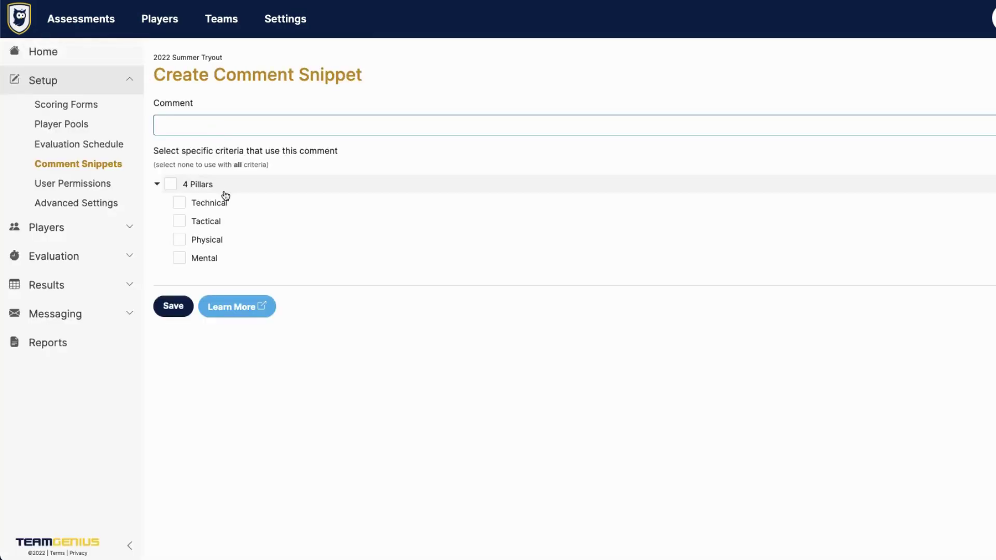
pyautogui.click(225, 203)
pyautogui.click(213, 127)
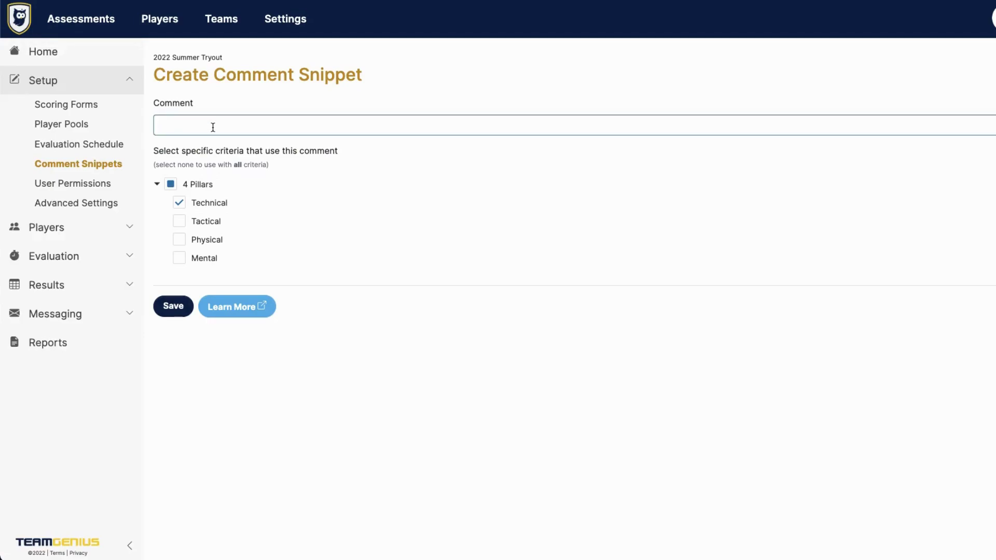
pyautogui.write('Skilled player')
pyautogui.click(222, 202)
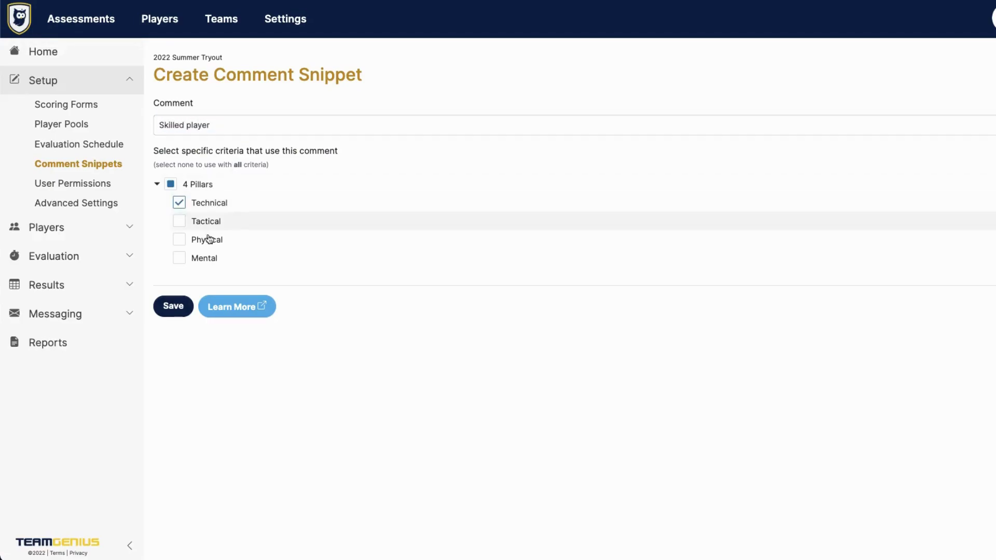
pyautogui.click(178, 308)
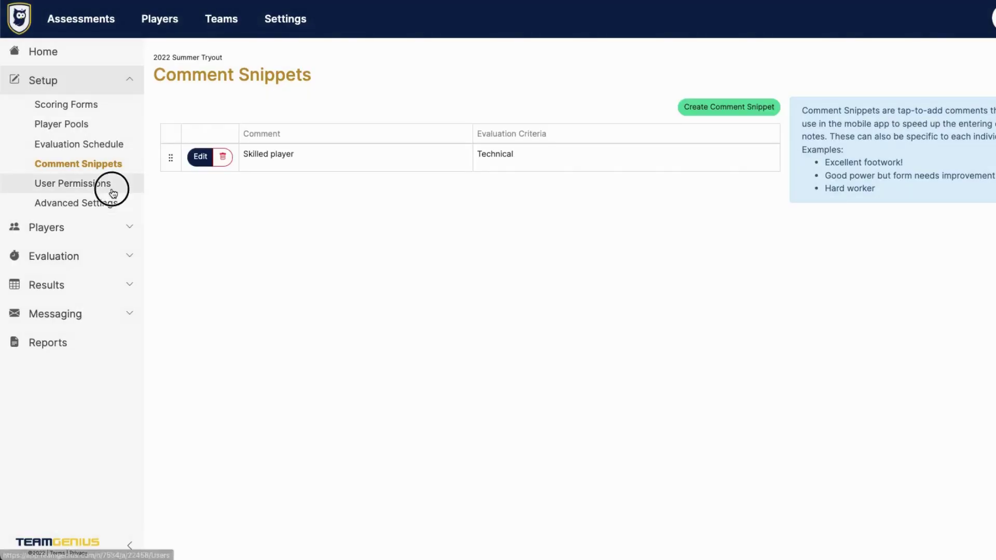
# Go to Setup > User Permissions, showing the invitee email and No Access level fields
pyautogui.click(113, 186)
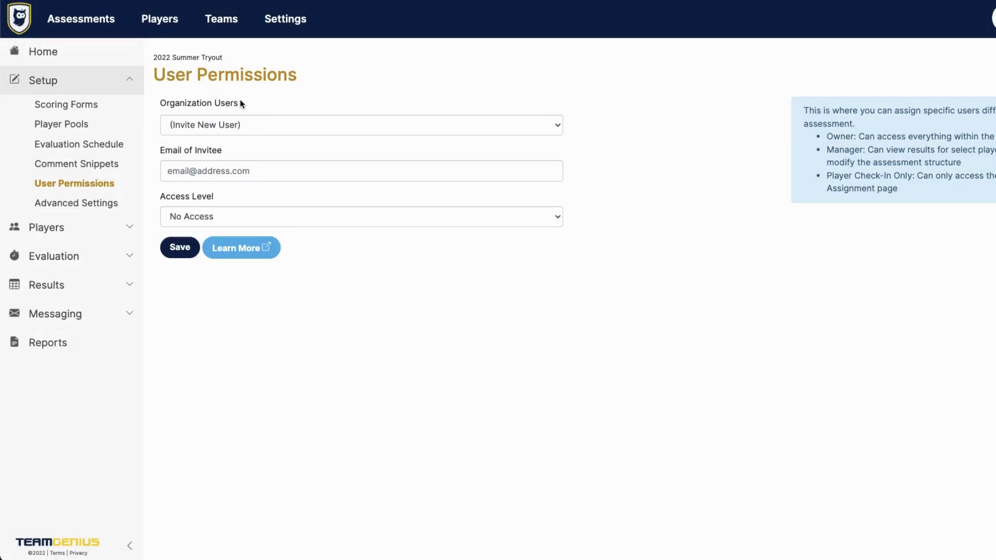
pyautogui.moveTo(296, 20)
# Try the Owner access level, then Manager with Select All Player Pools ticked
pyautogui.click(179, 59)
pyautogui.tripleClick(179, 59)
pyautogui.click(216, 216)
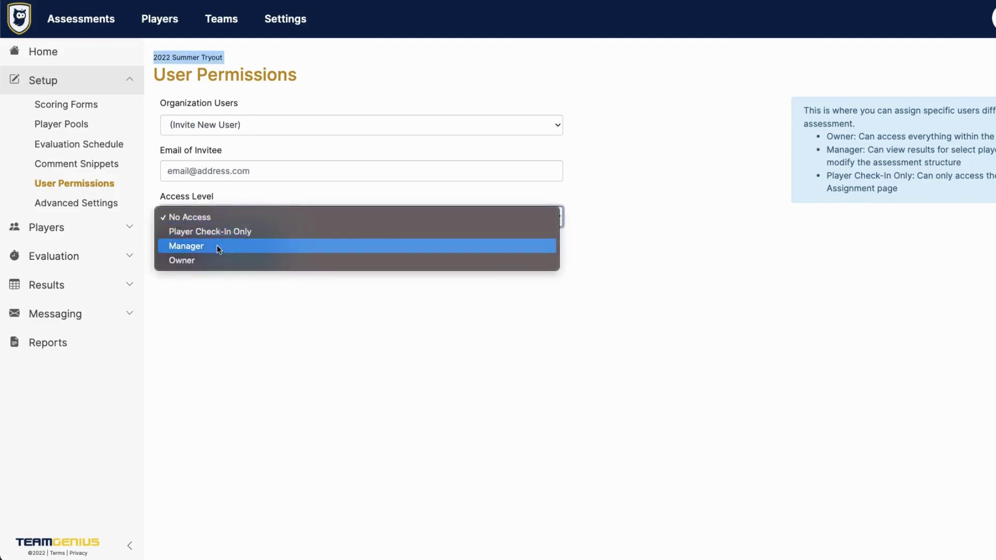
pyautogui.click(213, 259)
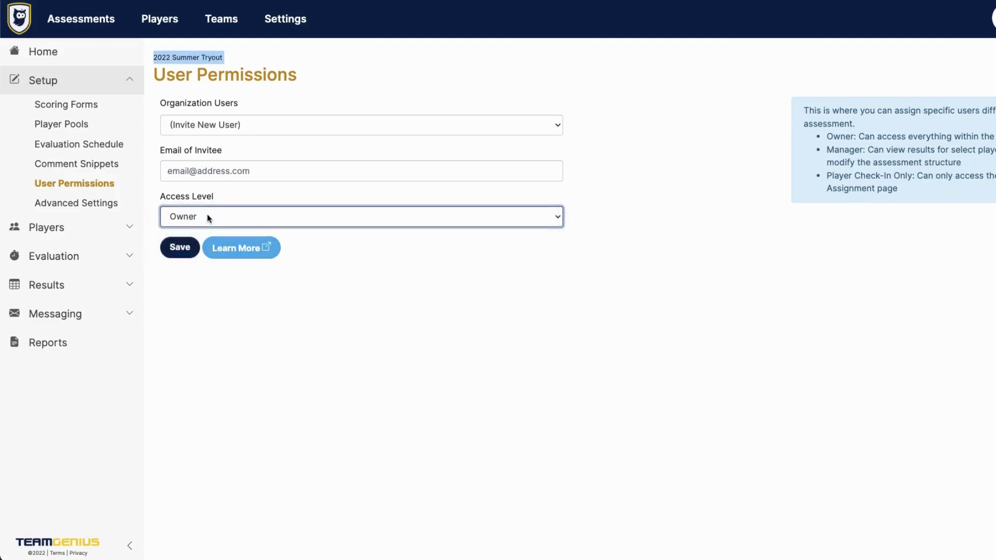
pyautogui.click(207, 213)
pyautogui.click(209, 204)
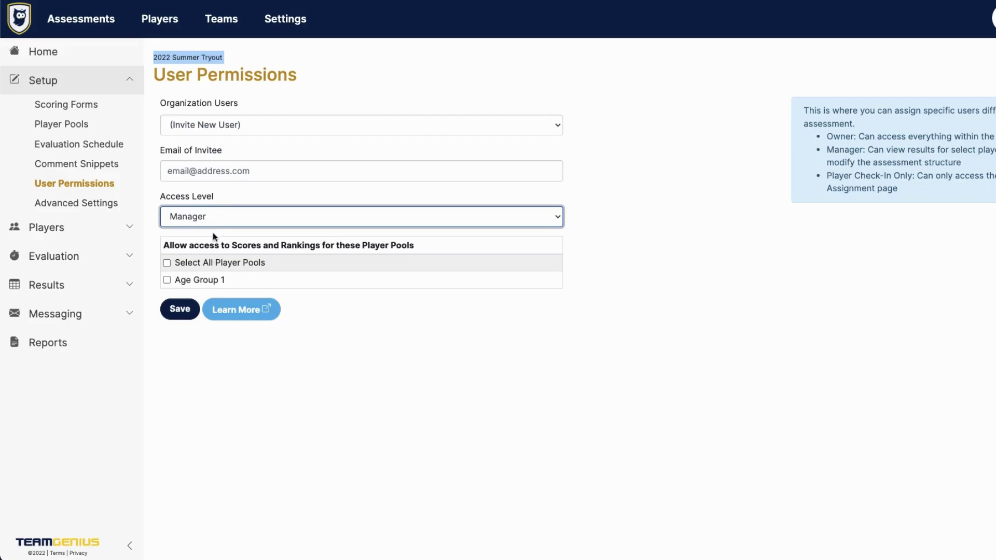
pyautogui.click(187, 286)
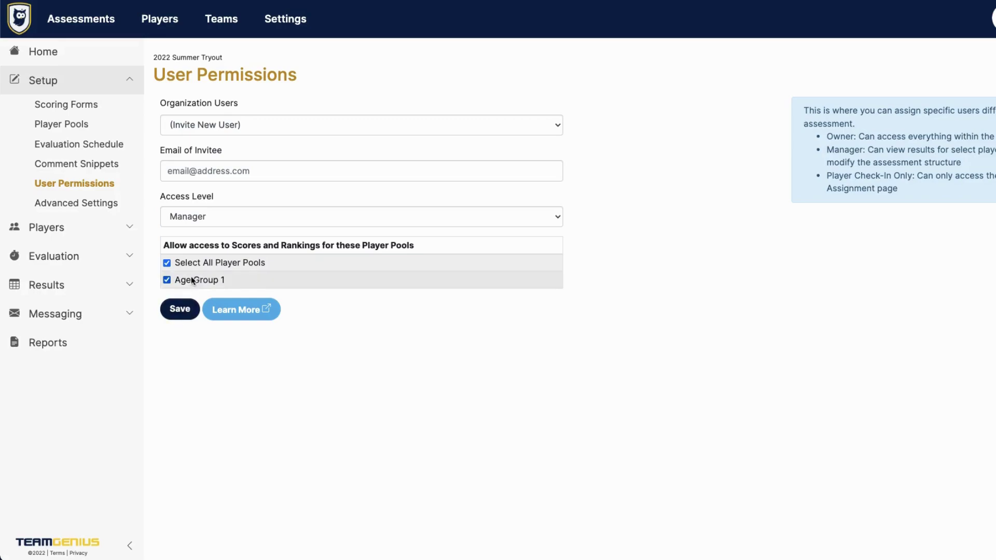
# Set the invitation's access level to Player Check-In Only, leaving the email field blank
pyautogui.click(192, 218)
pyautogui.click(194, 202)
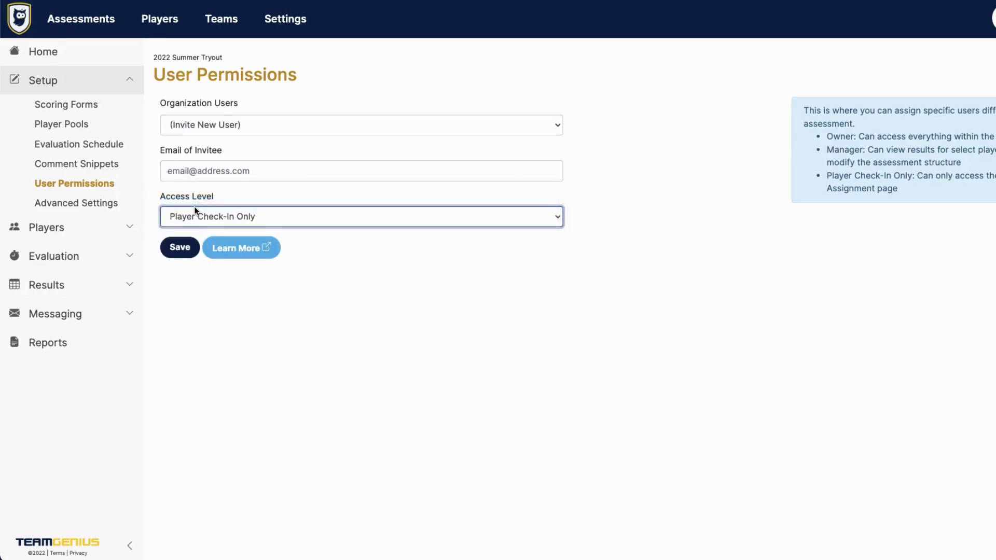
pyautogui.click(98, 229)
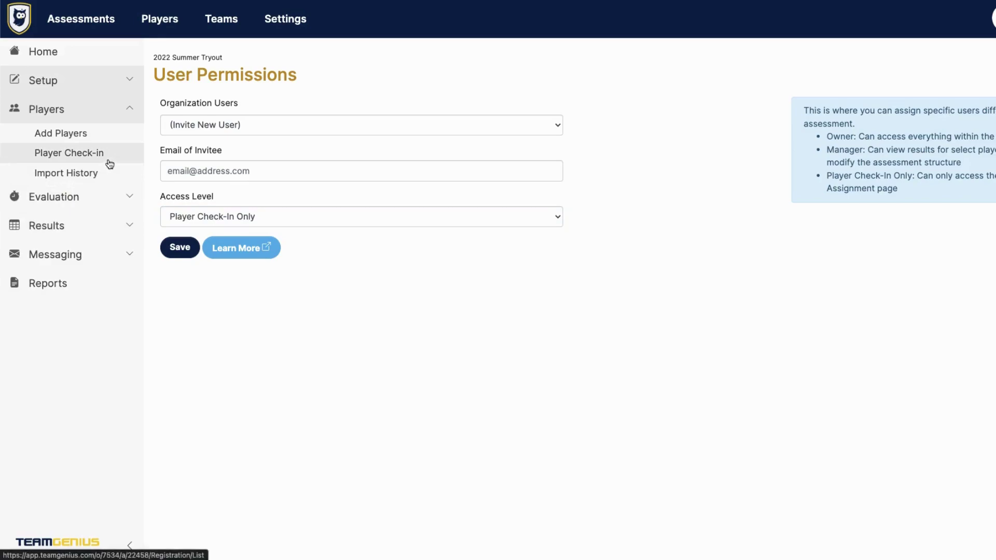
pyautogui.click(226, 214)
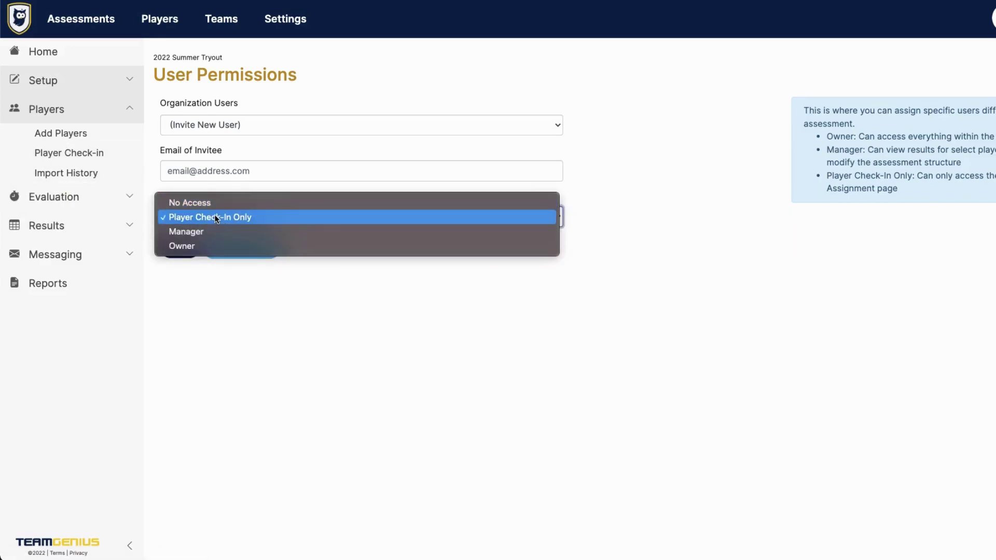
pyautogui.click(216, 218)
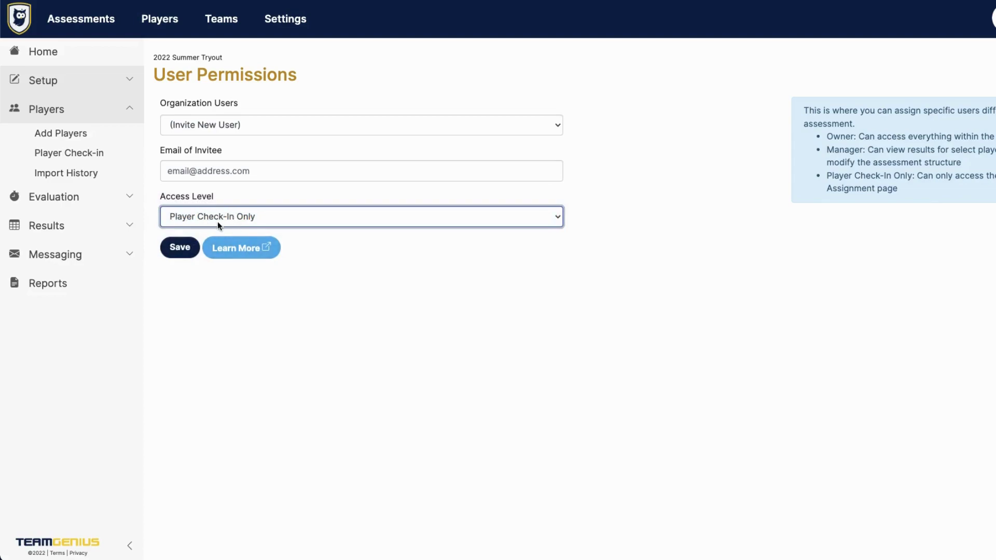
pyautogui.click(218, 223)
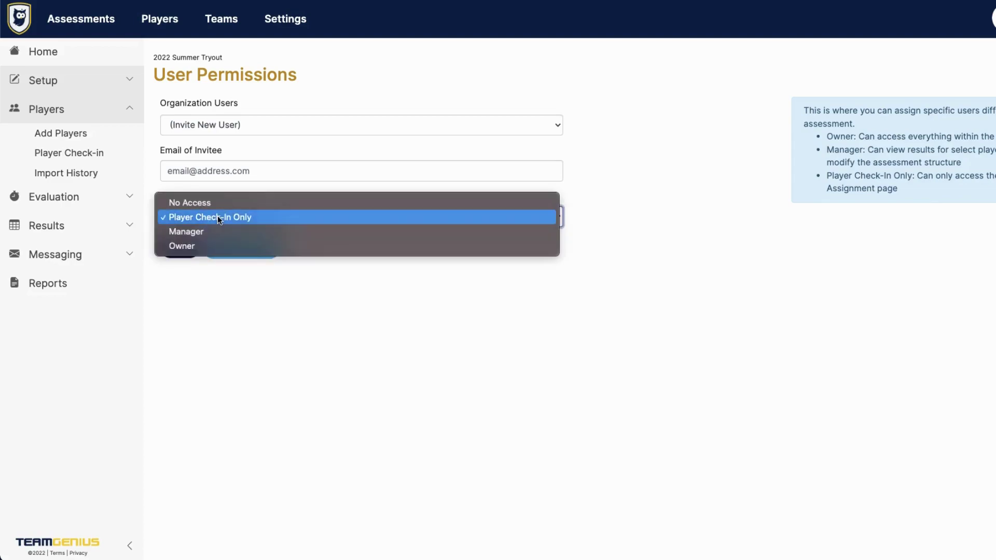
pyautogui.click(212, 189)
pyautogui.click(207, 170)
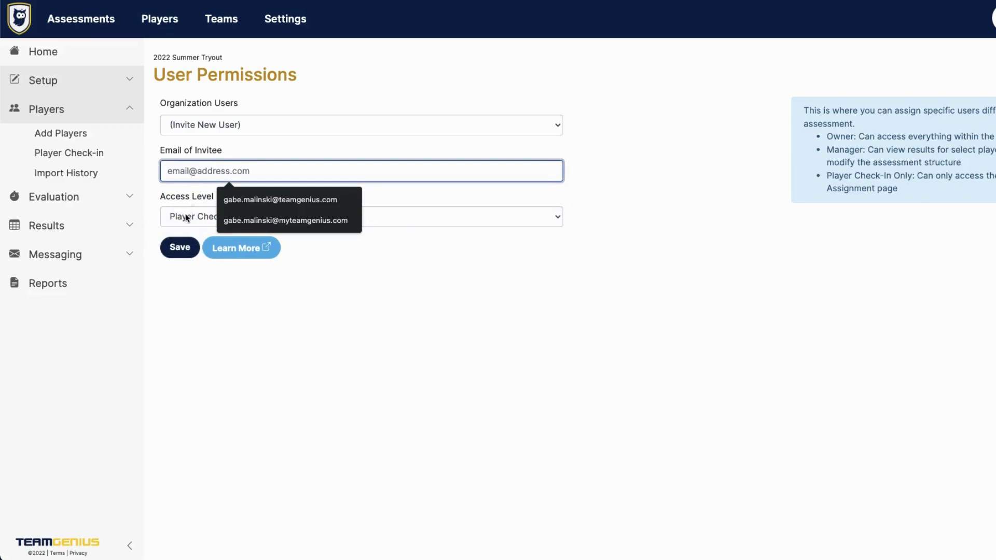
pyautogui.click(187, 280)
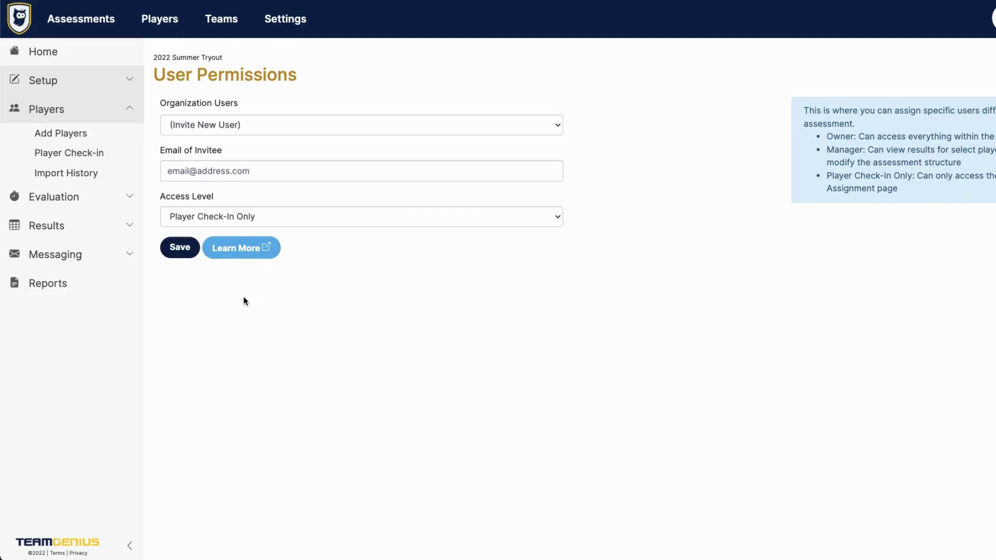
# On the Advanced Settings page, enable Hide Names and Player Assignment Shuffling
pyautogui.click(133, 88)
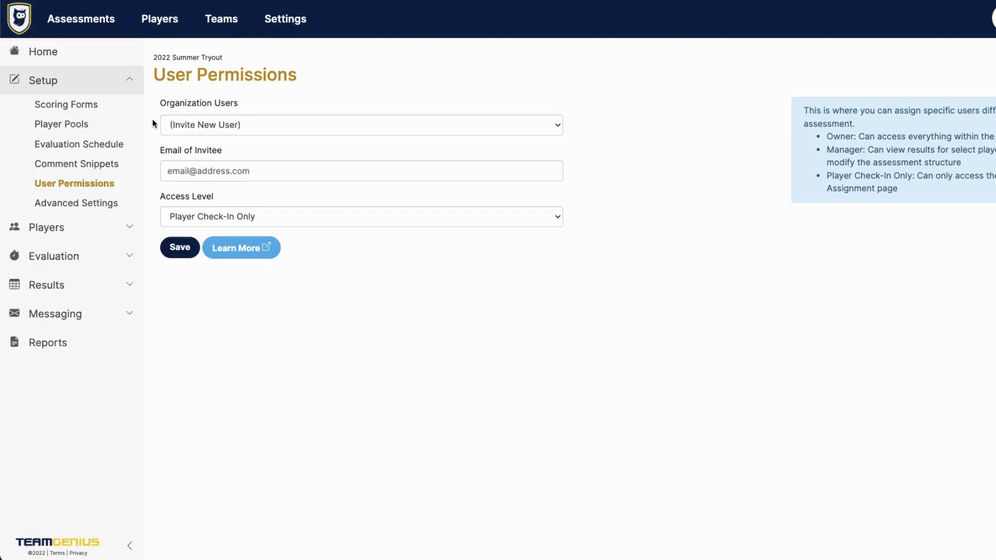
pyautogui.click(136, 201)
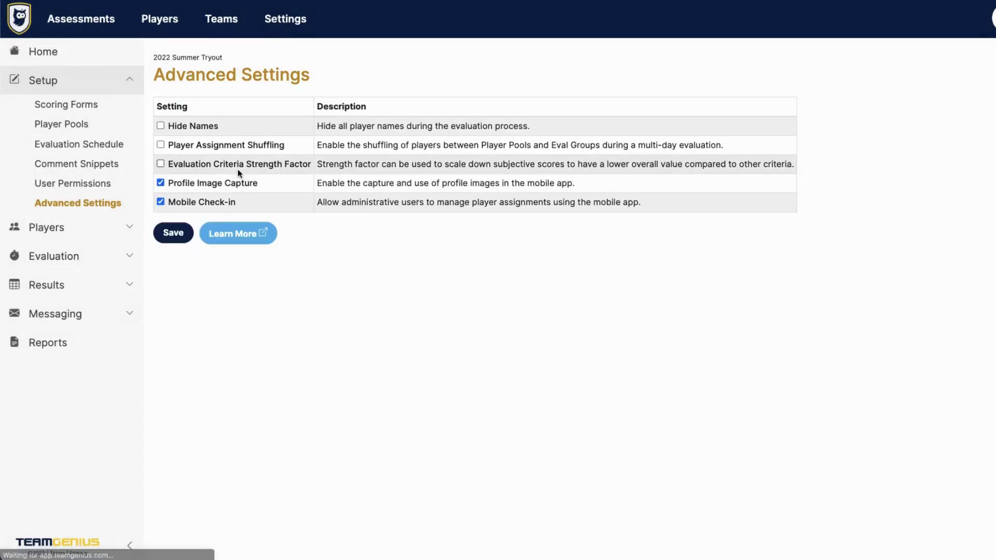
pyautogui.click(202, 127)
pyautogui.click(202, 127)
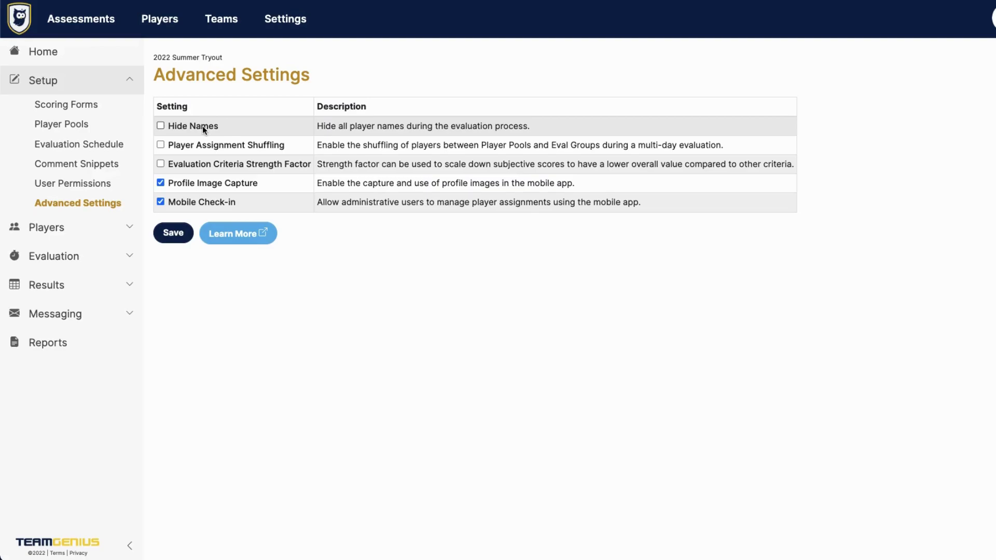
pyautogui.click(203, 126)
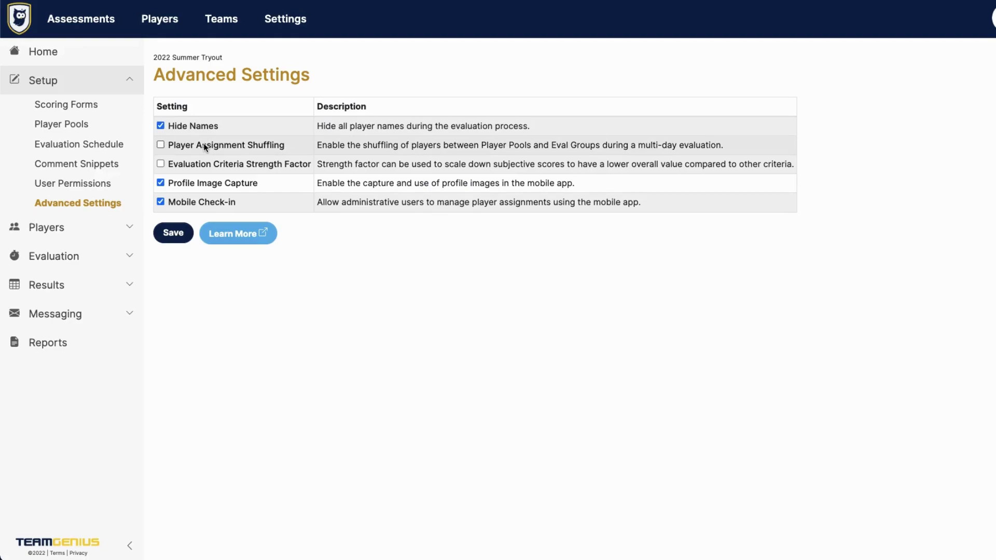
pyautogui.click(204, 147)
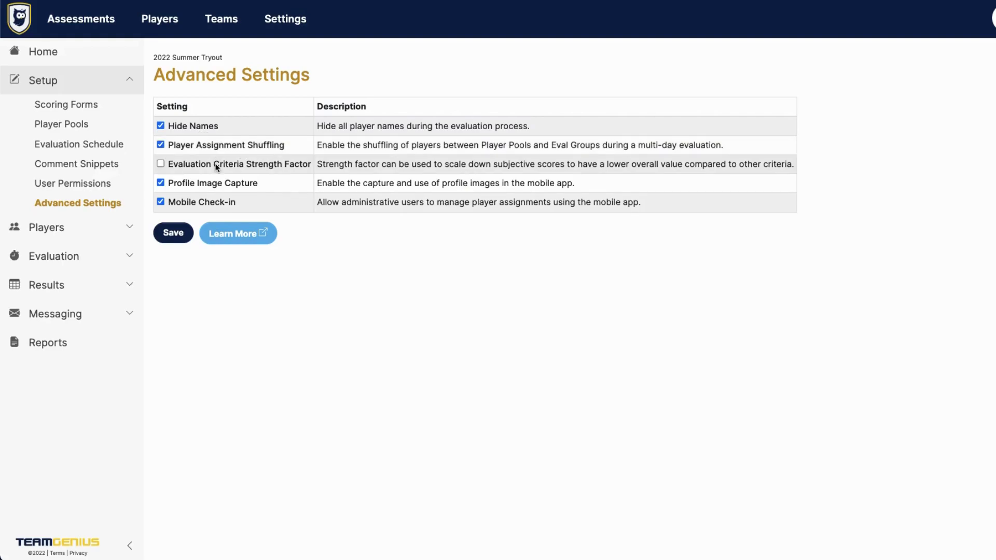
# Keep Evaluation Criteria Strength Factor off and Mobile Check-in on
pyautogui.click(217, 167)
pyautogui.click(198, 165)
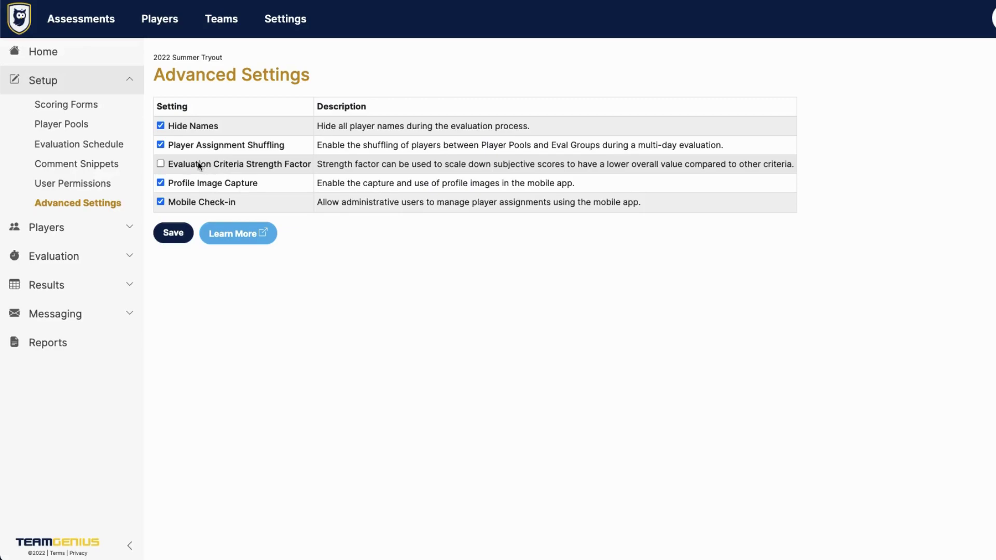
pyautogui.doubleClick(228, 182)
pyautogui.click(222, 202)
pyautogui.click(222, 202)
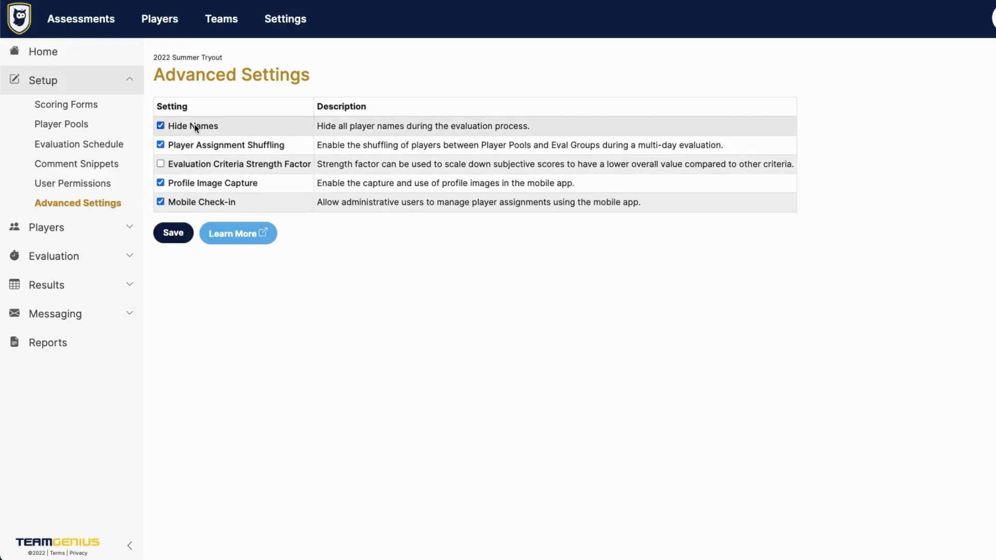
# Save the Advanced Settings and go back to the 2022 Summer Tryout home page
pyautogui.click(184, 232)
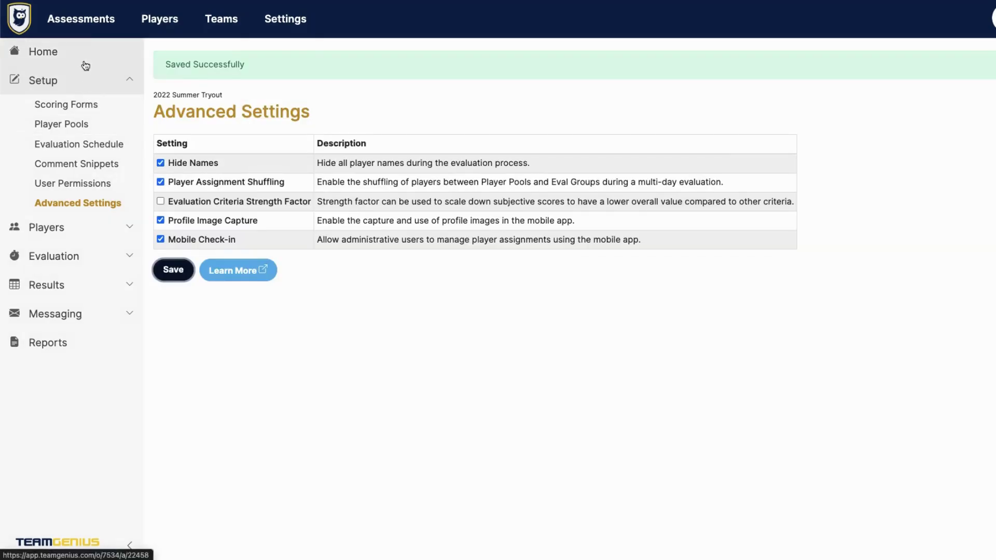
pyautogui.click(84, 60)
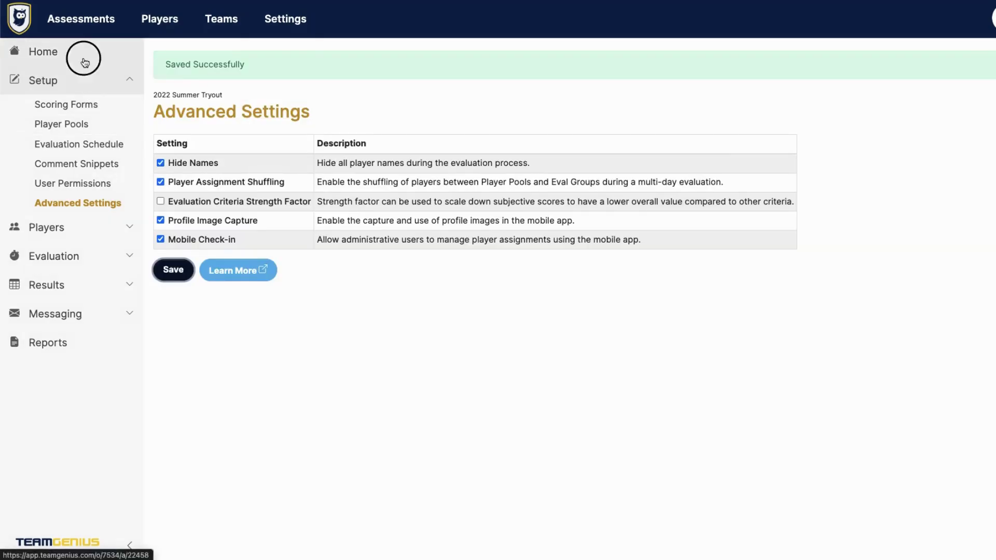